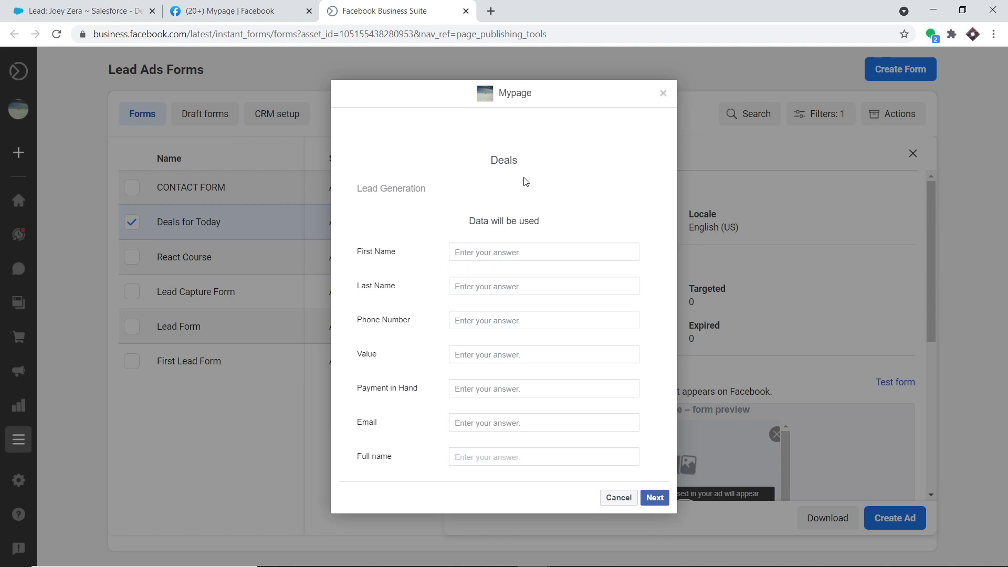
Fill in the test lead's first name, last name, phone number, value 'Tesla' and payment 20000.
left_click(500, 253)
left_click(488, 285)
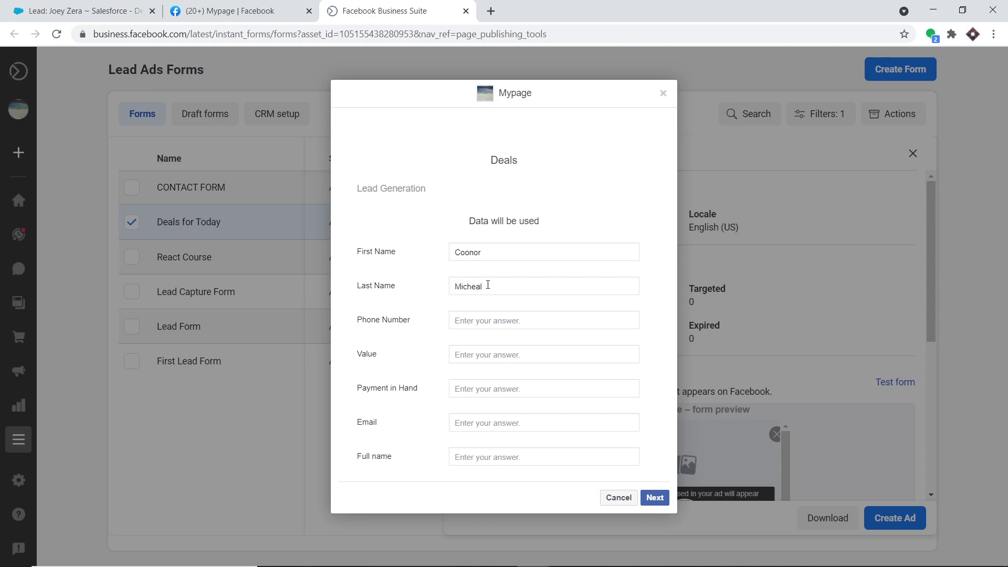
left_click(481, 324)
left_click(477, 356)
type("Tesla")
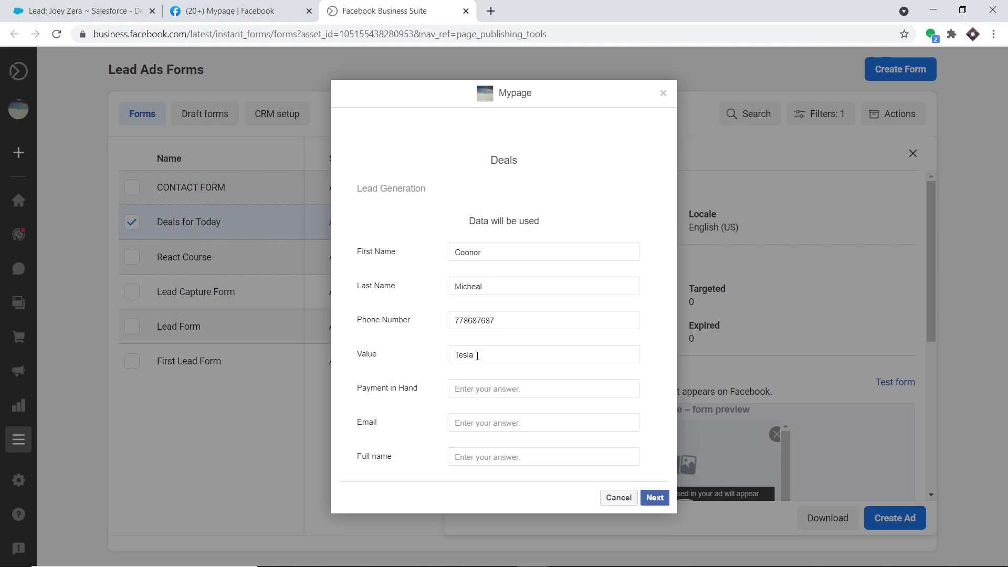
left_click(483, 387)
type("20000")
Enter the lead's e-mail address and full name, correcting a typo in the name.
left_click(480, 425)
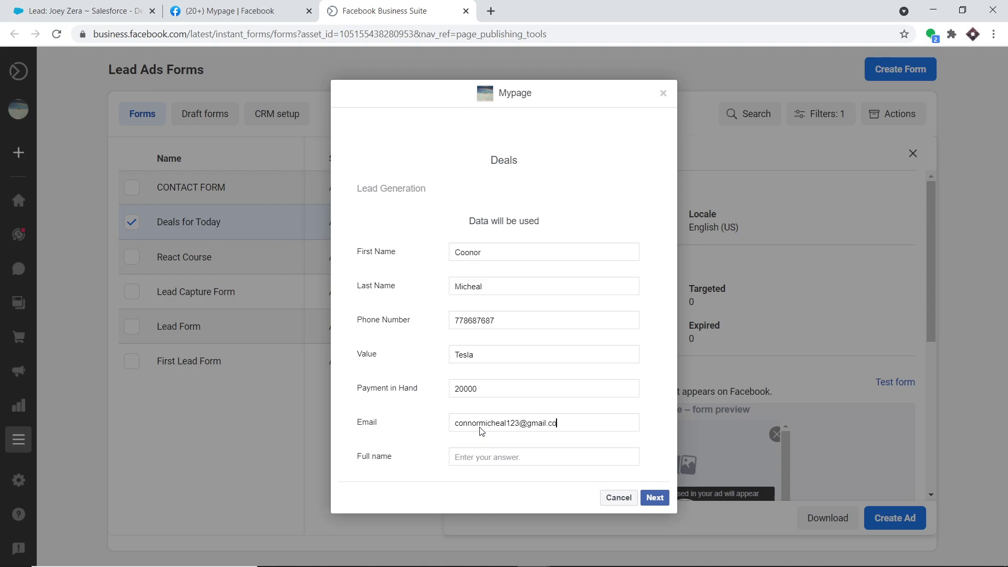
left_click(485, 457)
Continue past the terms page and submit the Facebook test lead.
left_click(659, 498)
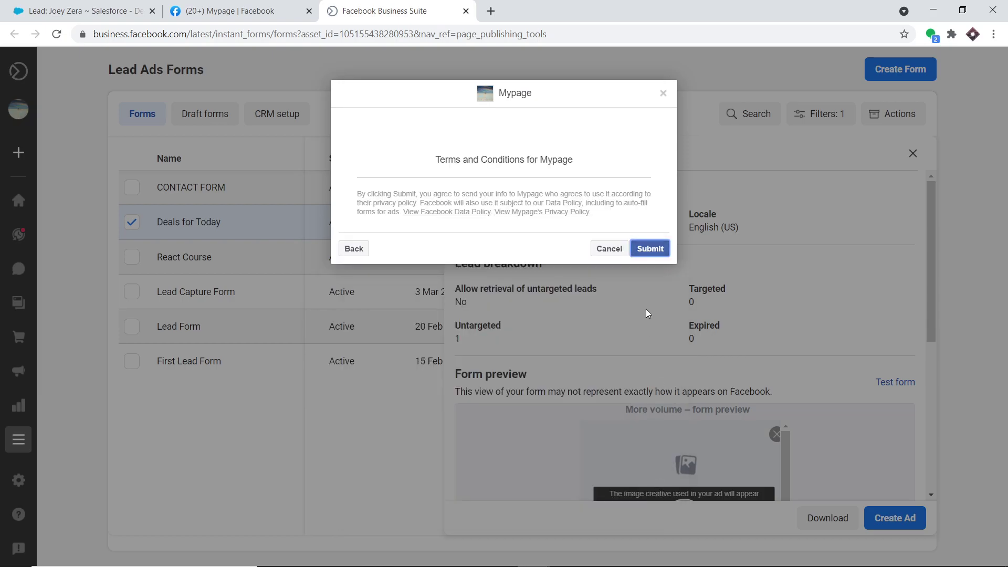
left_click(650, 249)
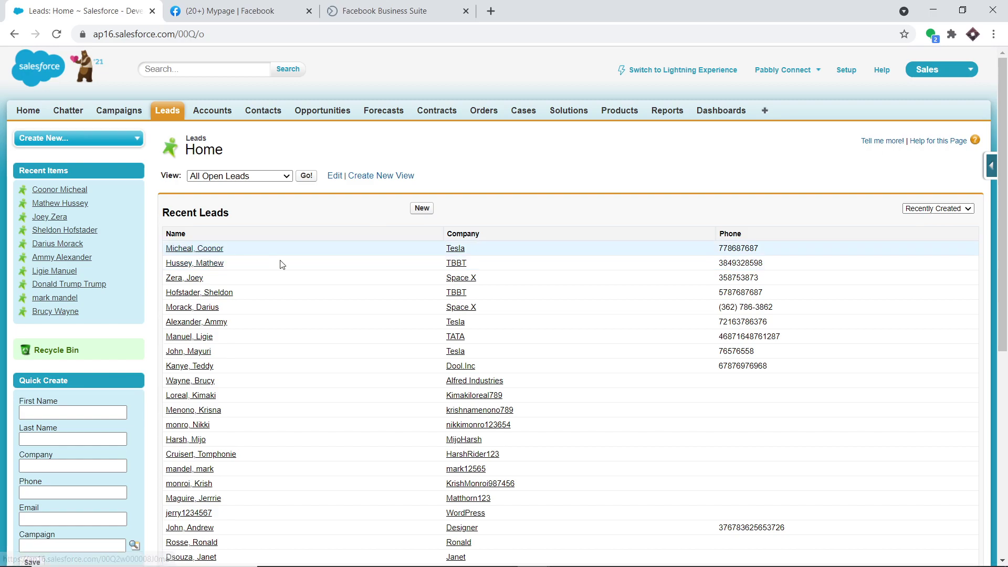
View the new lead's Salesforce record (company Tesla, source Web), then open a blank browser tab.
left_click(212, 250)
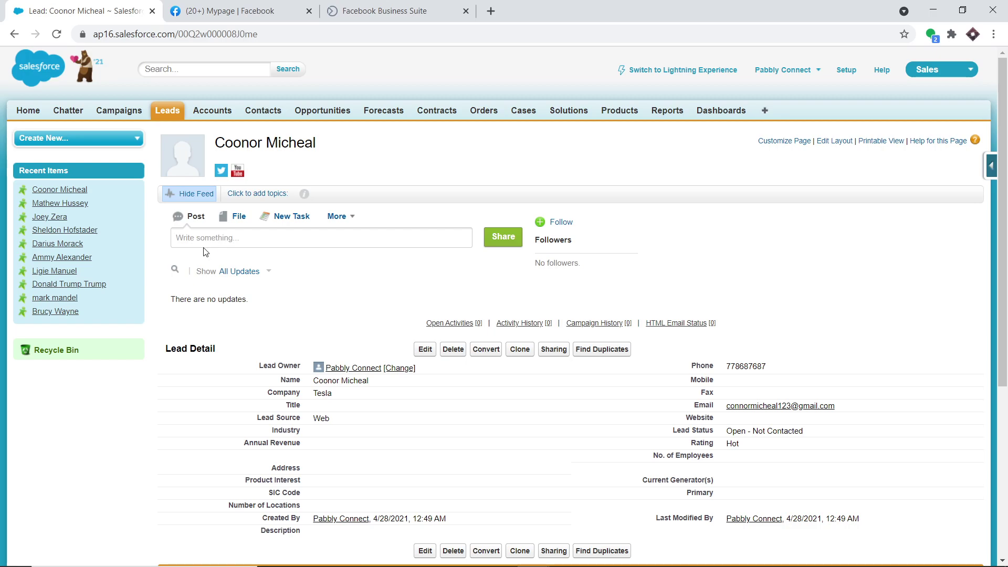
left_click(492, 10)
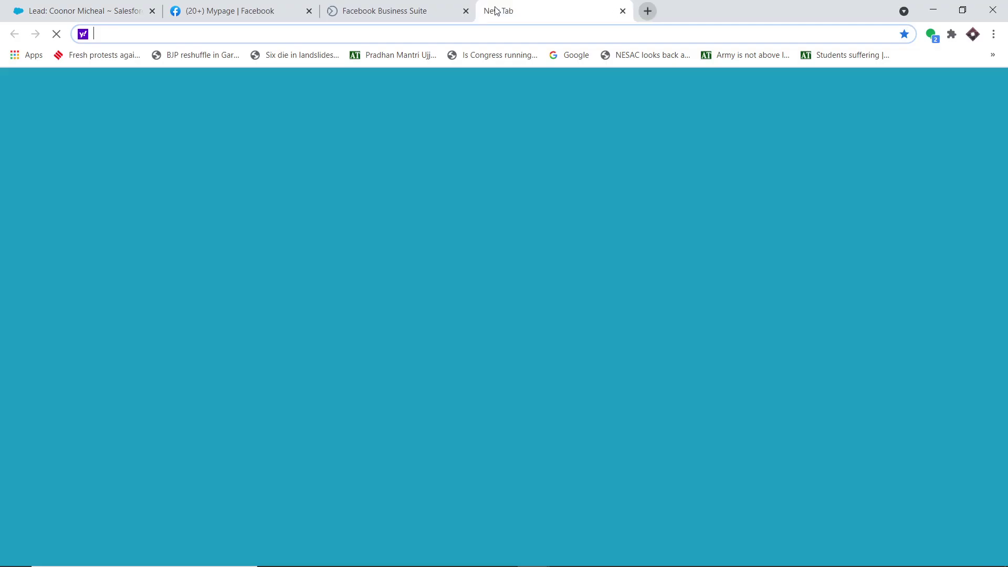
Sign in to pabbly.com with the saved credentials and launch Pabbly Connect from the apps page.
type("p")
key("Return")
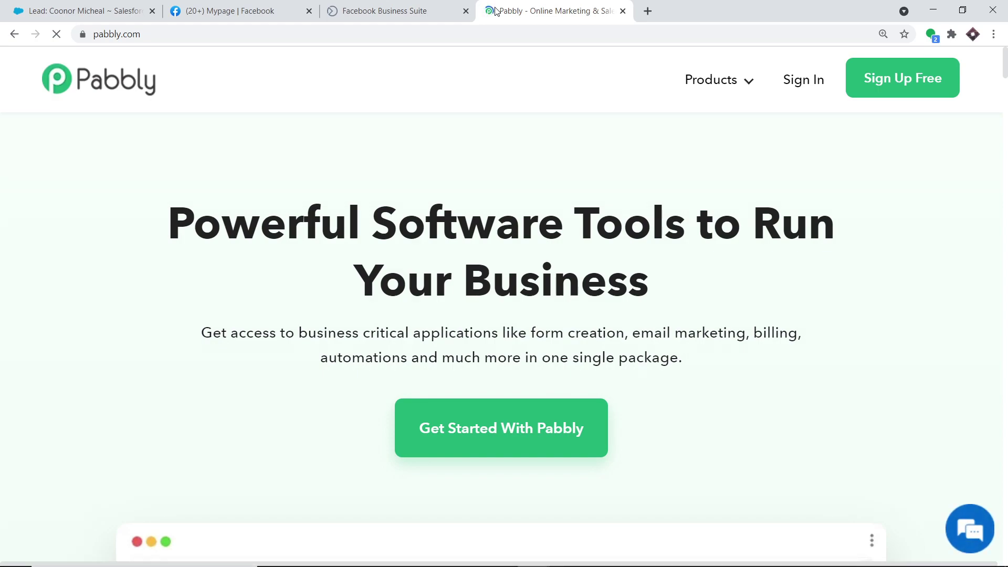
left_click(809, 84)
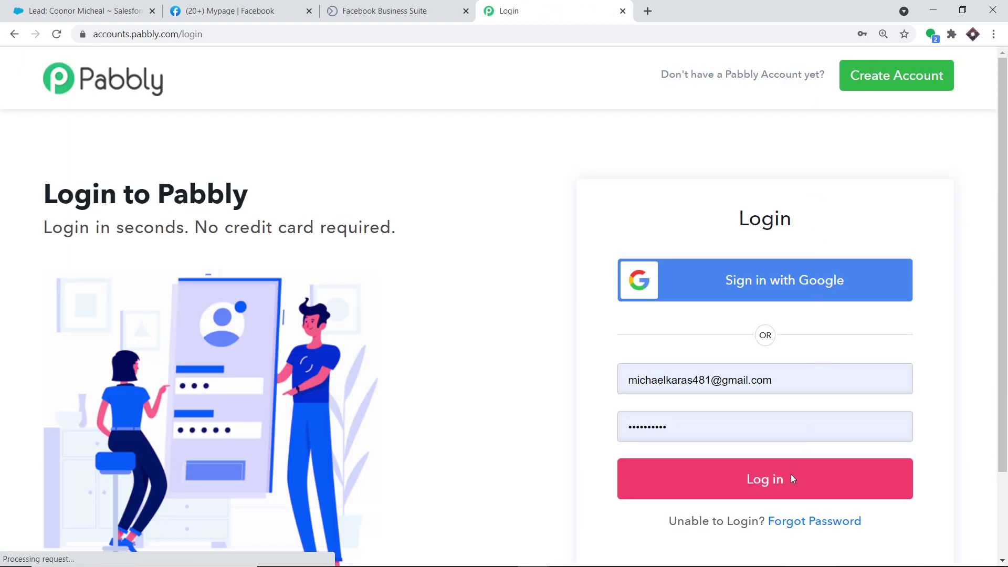
left_click(791, 476)
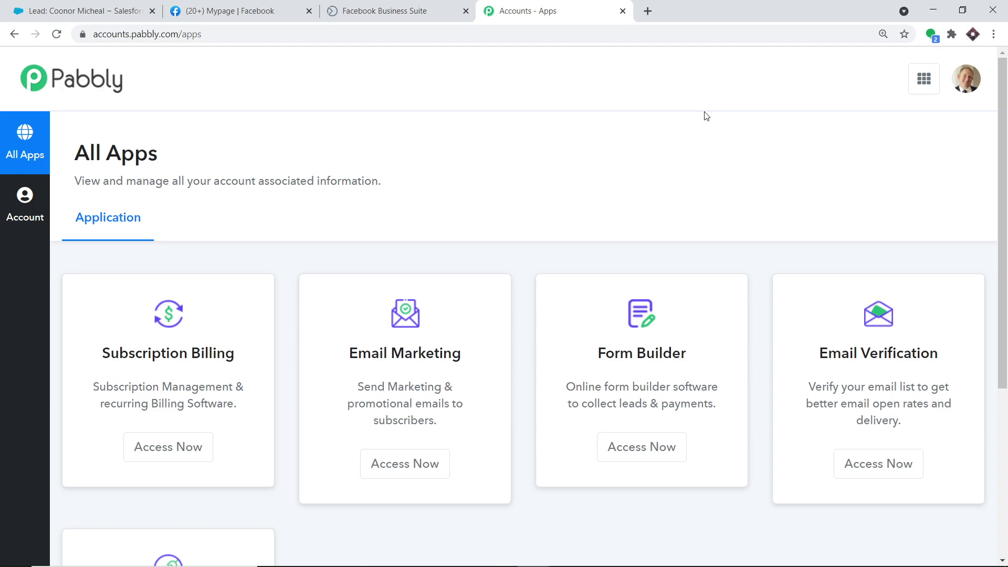
scroll(711, 158, "down", 5)
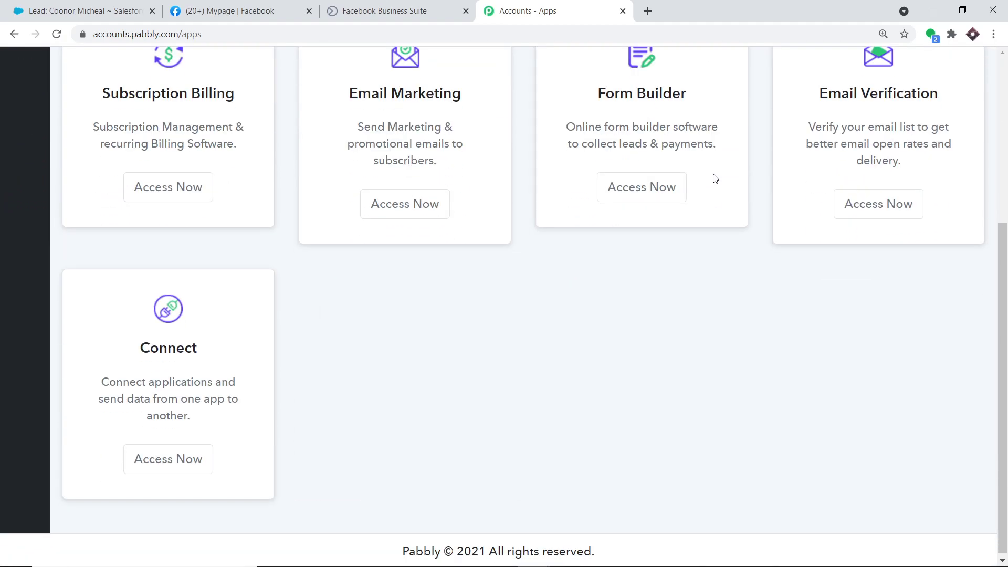
left_click(196, 455)
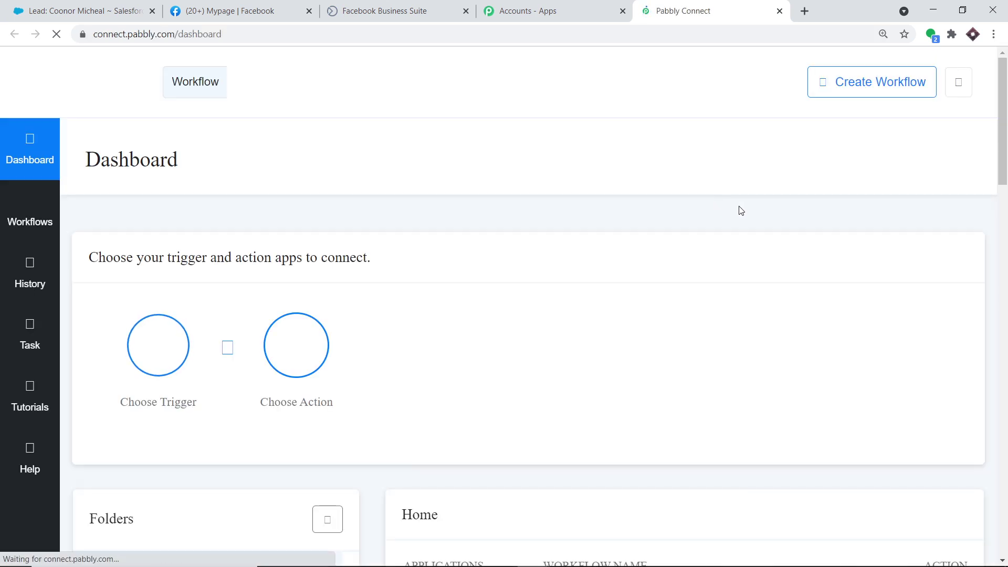
Cancel the Create Workflow dialog and scroll down to the workflow list.
left_click(846, 92)
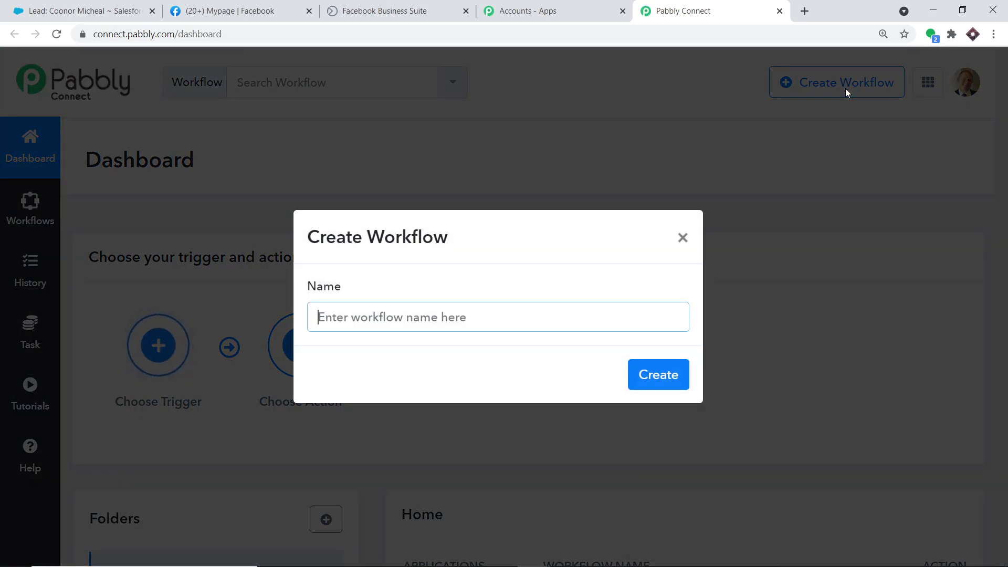
left_click(683, 238)
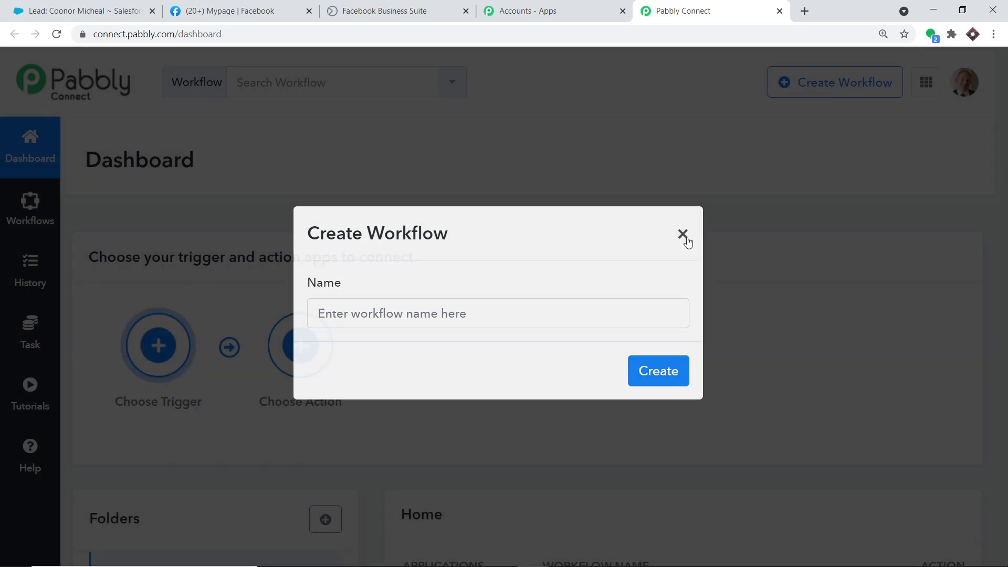
scroll(790, 192, "down", 1)
scroll(790, 196, "down", 5)
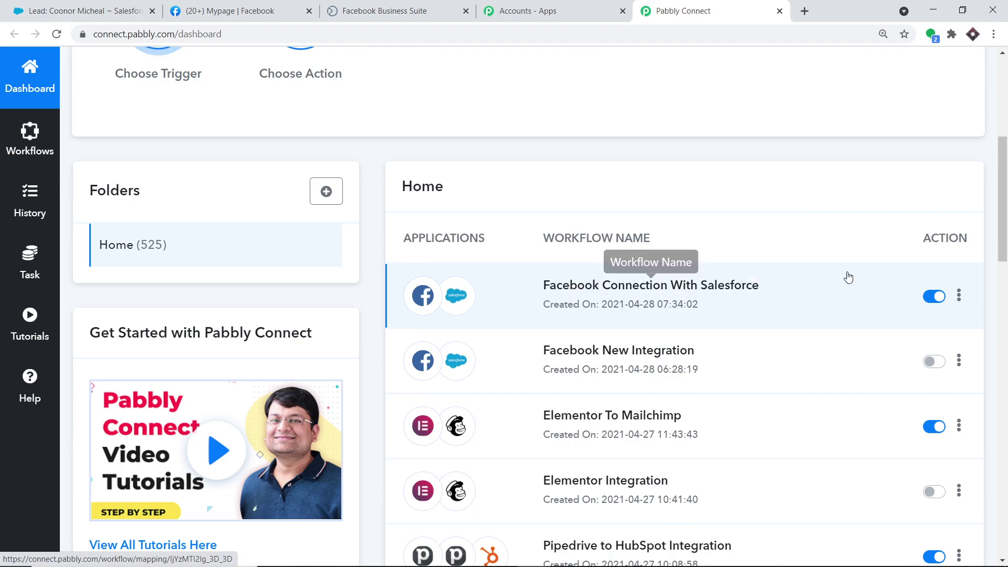
Switch off the Facebook Connection With Salesforce workflow's status toggle.
left_click(933, 297)
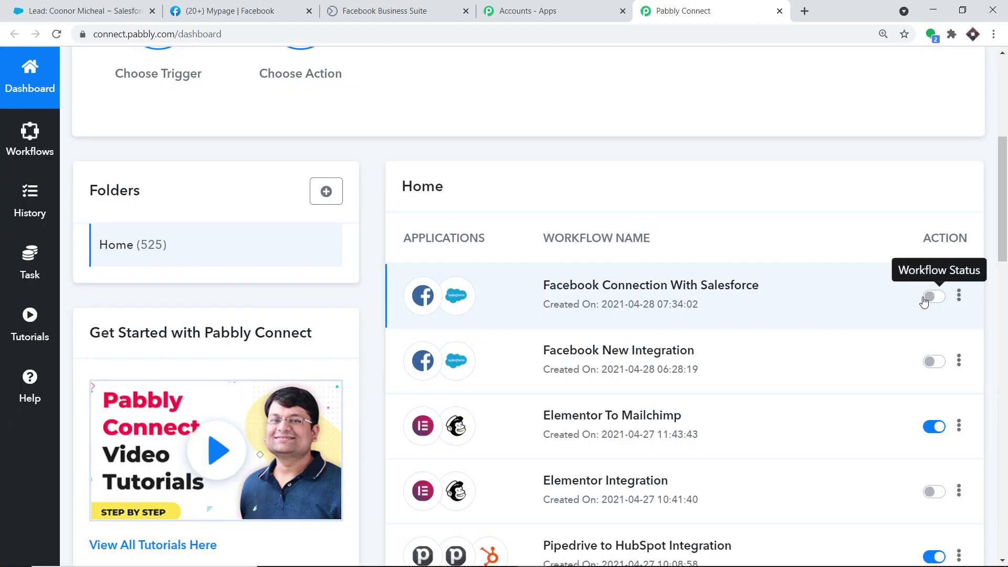
scroll(803, 220, "up", 6)
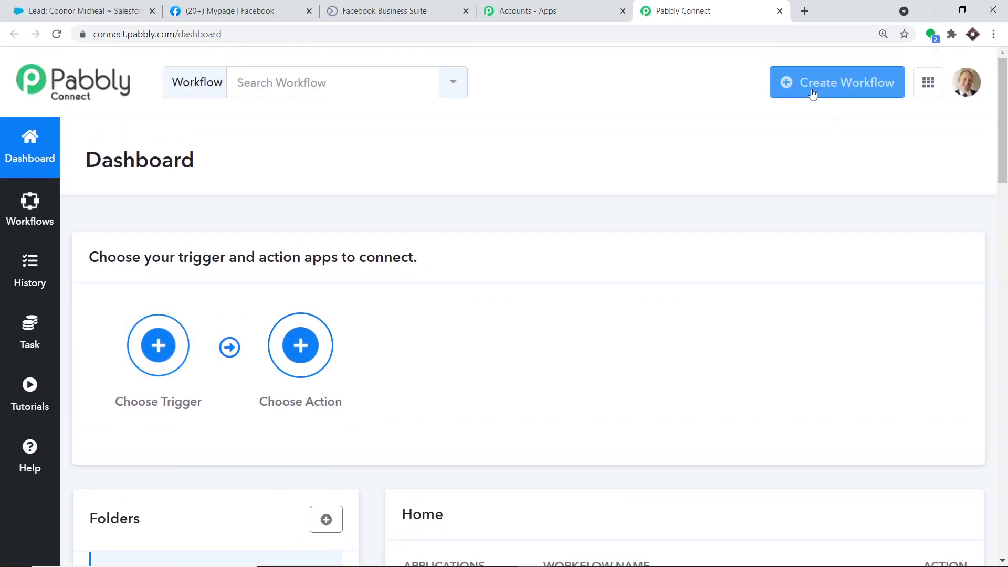
scroll(782, 305, "down", 4)
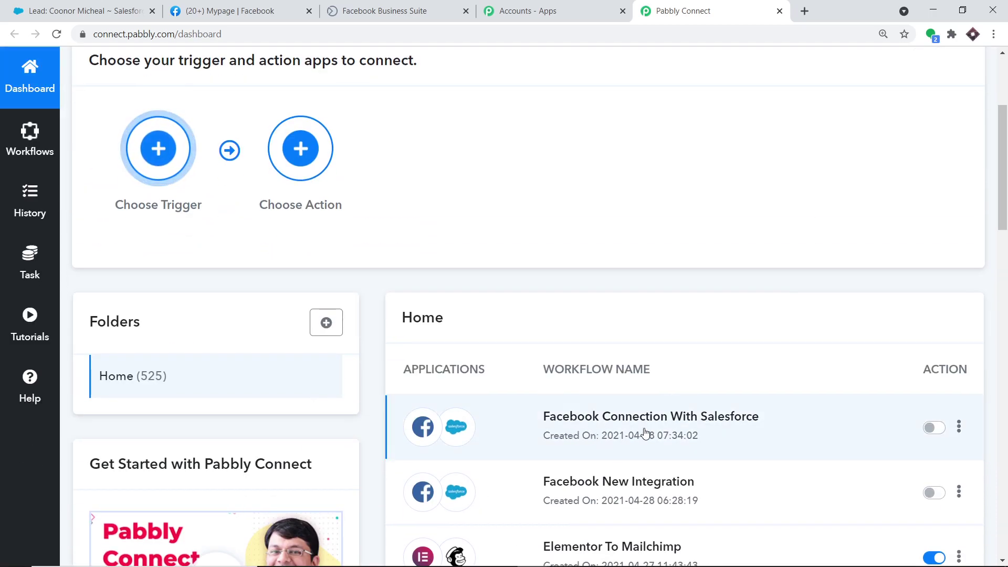
scroll(817, 164, "up", 3)
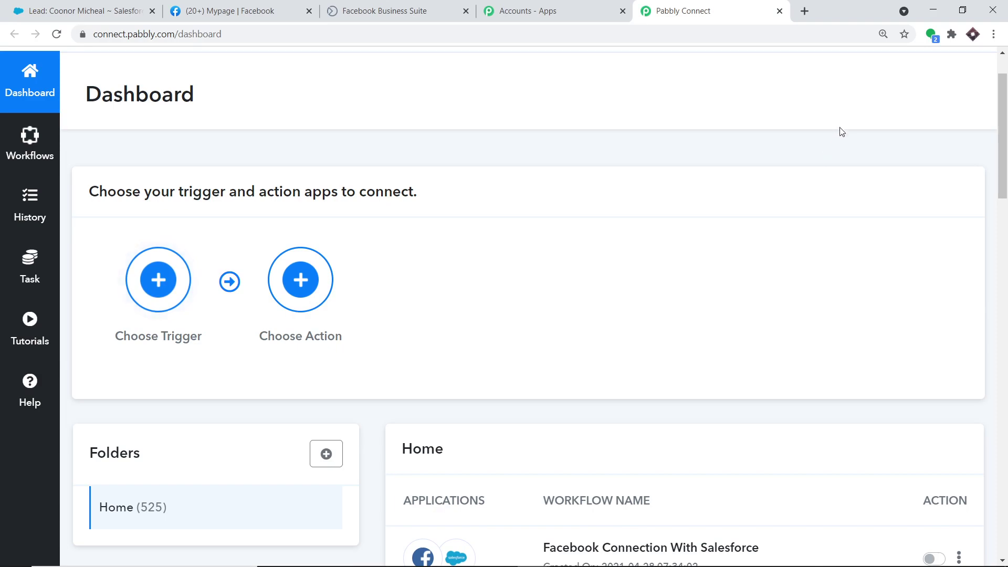
scroll(853, 119, "up", 1)
scroll(848, 141, "down", 1)
scroll(847, 144, "down", 1)
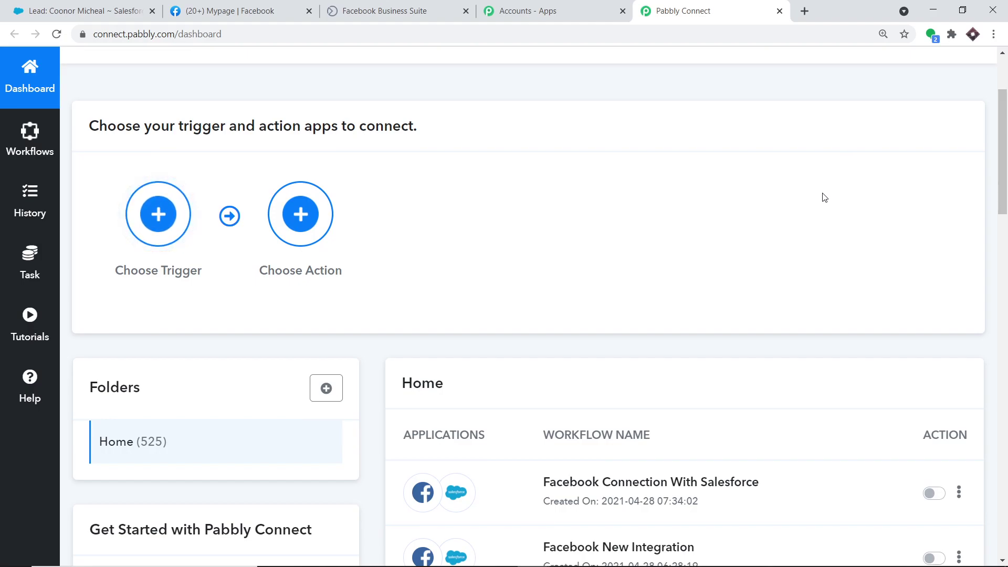
scroll(826, 204, "up", 2)
scroll(825, 246, "down", 3)
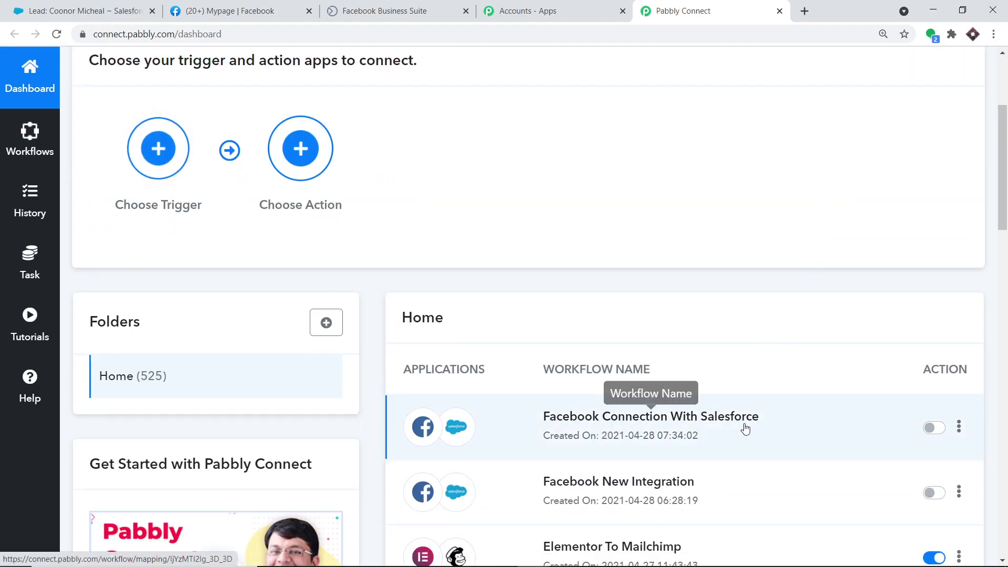
scroll(815, 274, "up", 3)
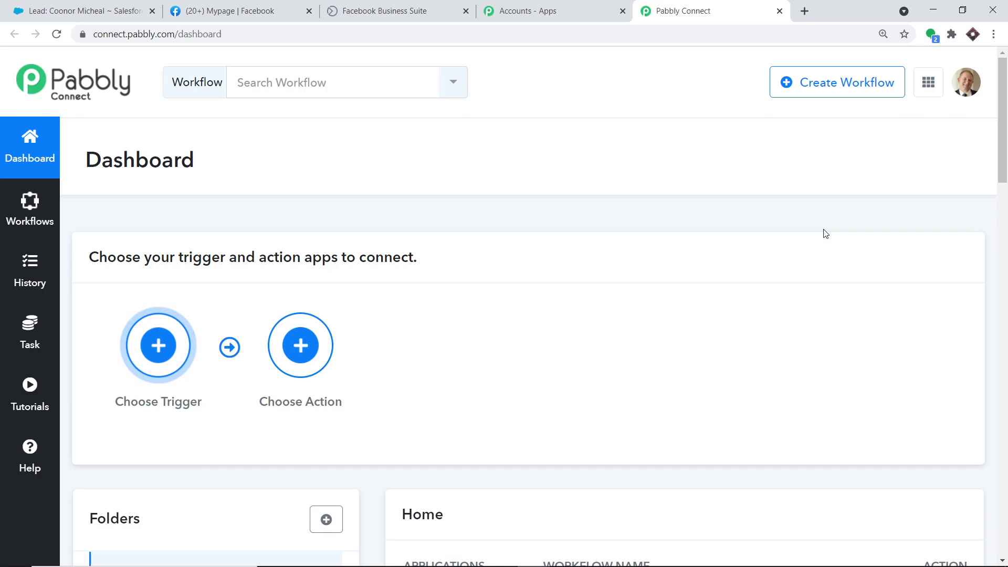
left_click(811, 83)
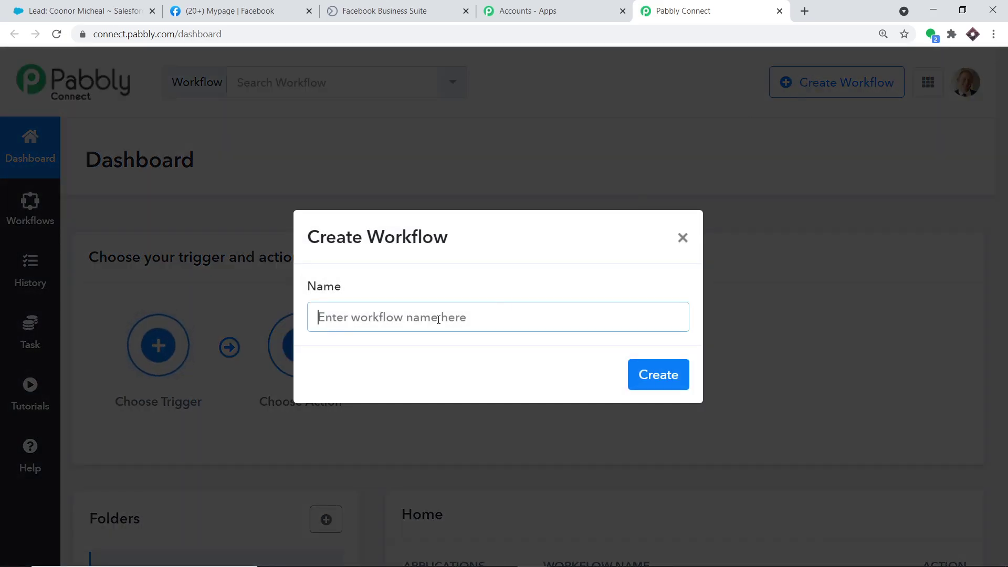
Create a new workflow named 'Facebook To Saleforce Integration'.
left_click(426, 321)
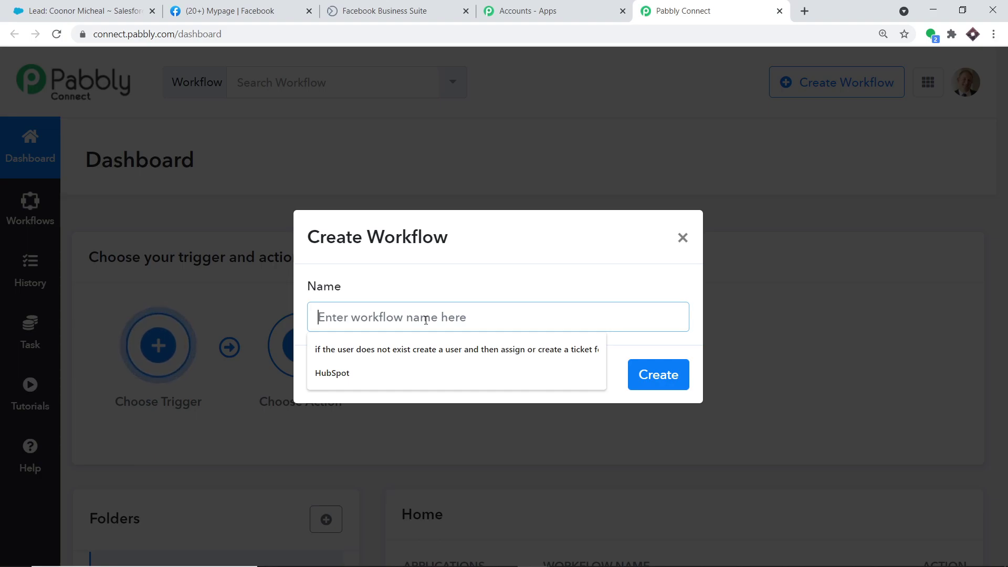
type("Face")
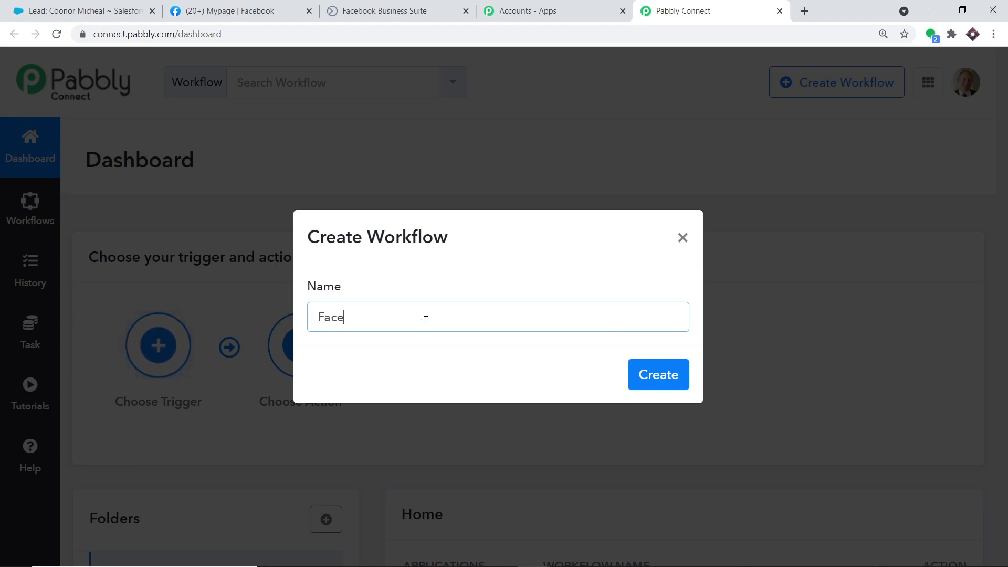
type("book T")
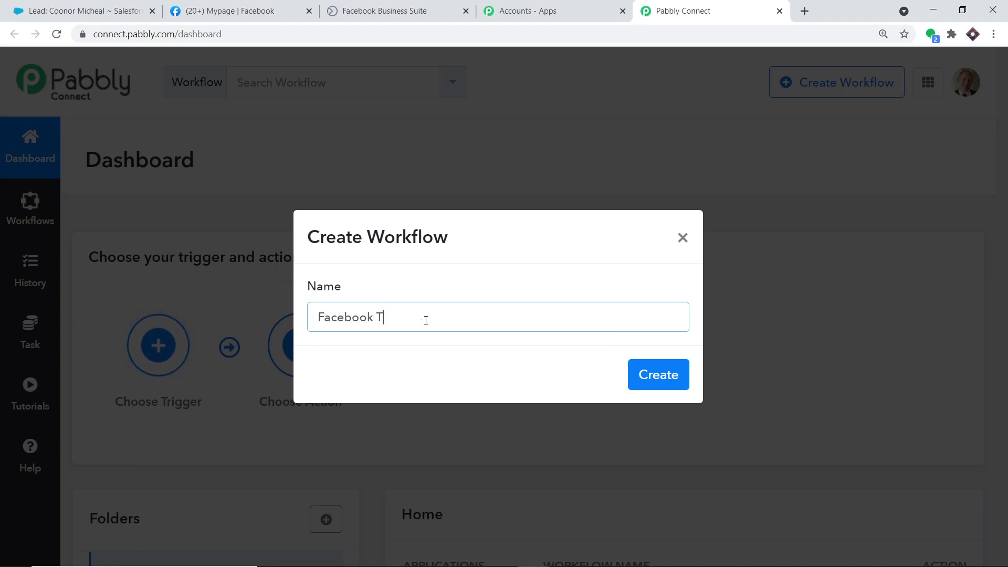
type("o Sale")
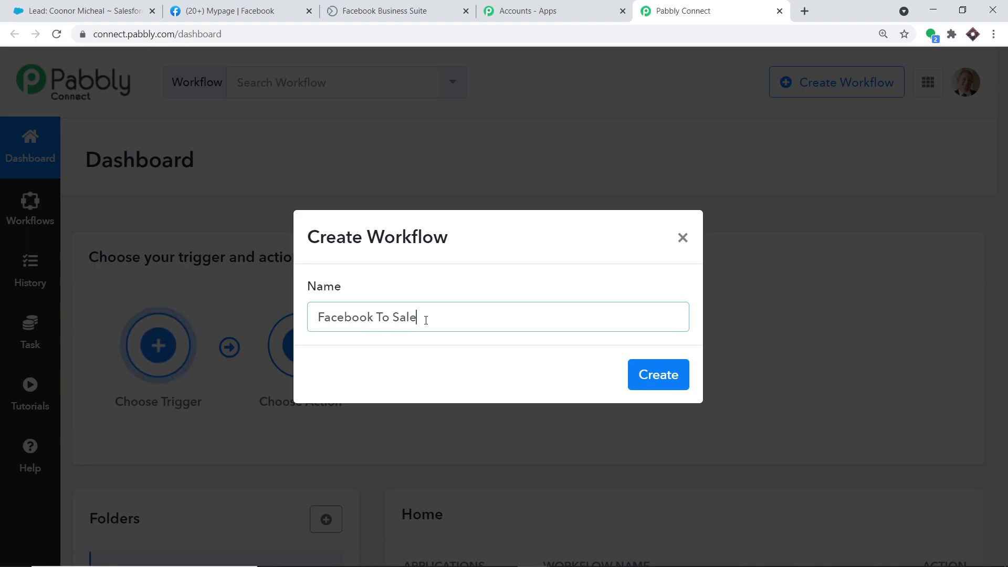
type("force I")
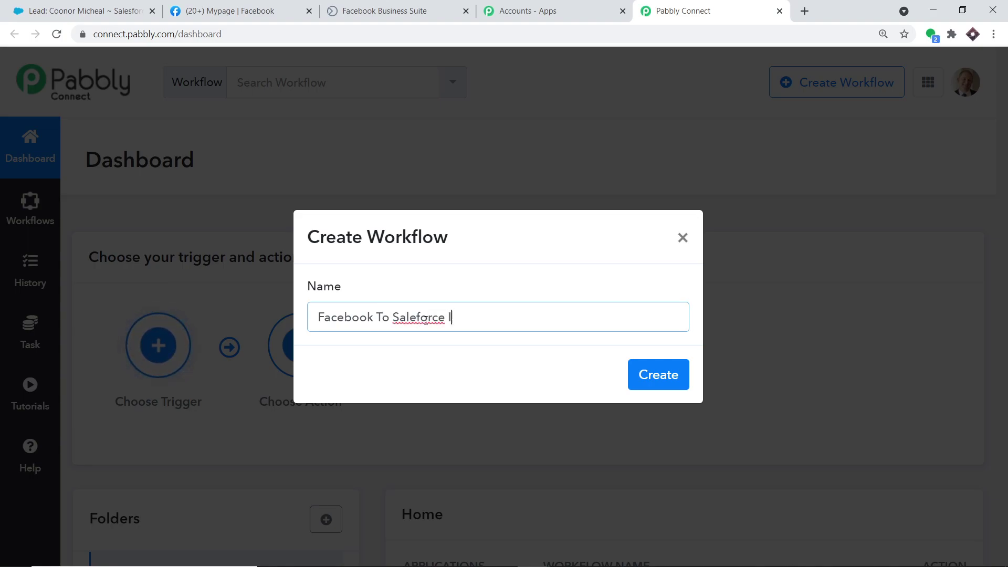
type("ntegration")
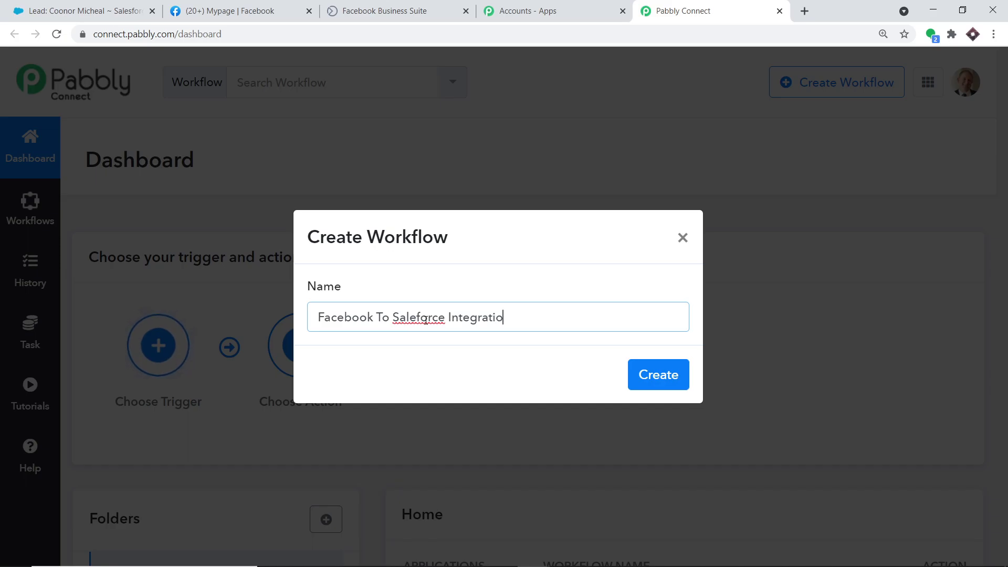
left_click(665, 384)
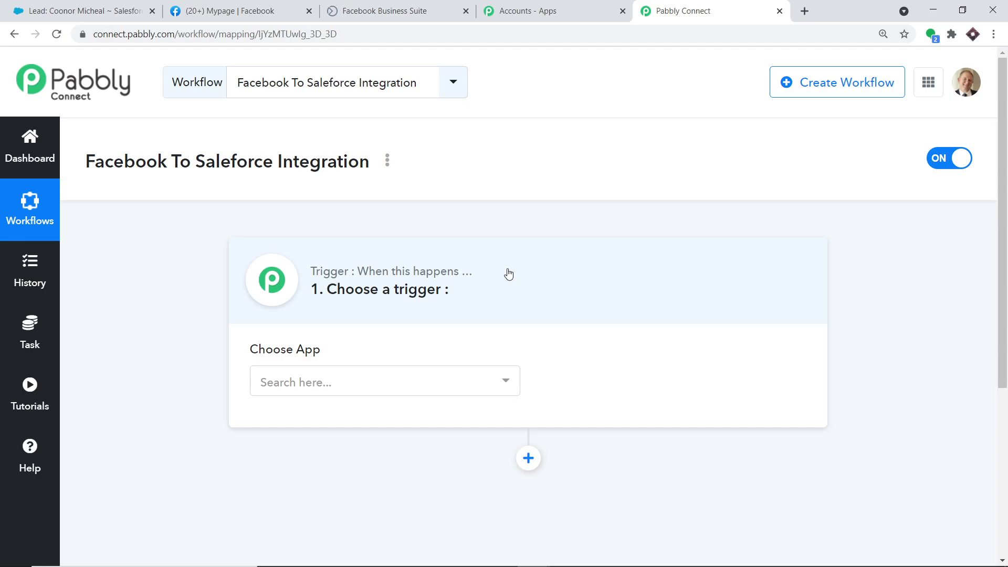
Set the trigger app to Facebook Lead Ads, found by searching 'face', with event New Lead.
left_click(411, 387)
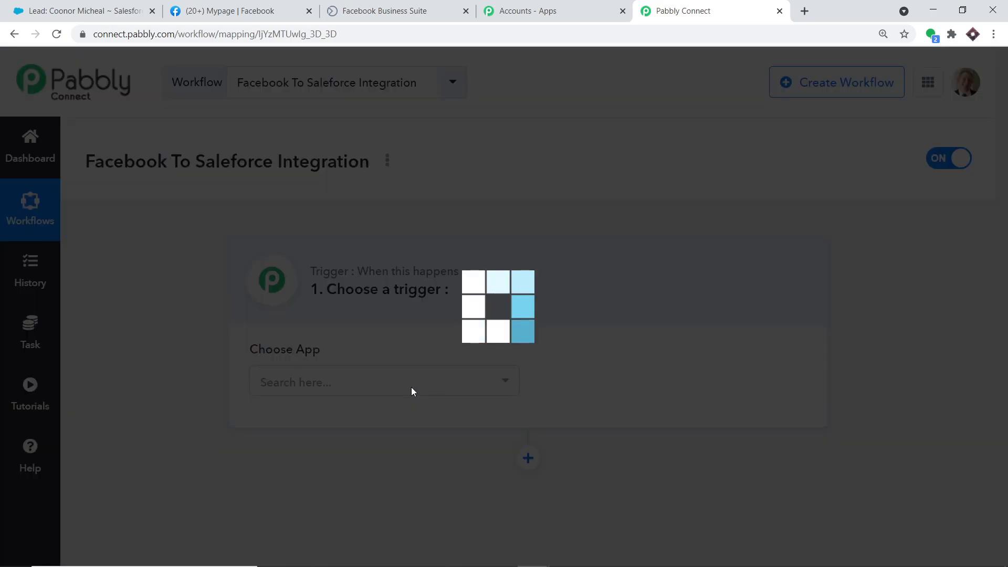
type("face")
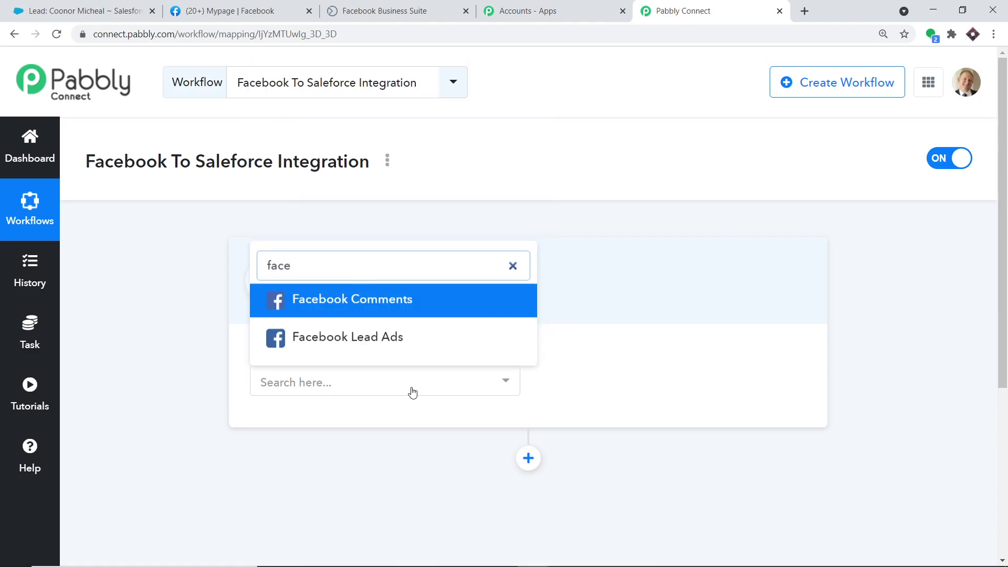
left_click(371, 340)
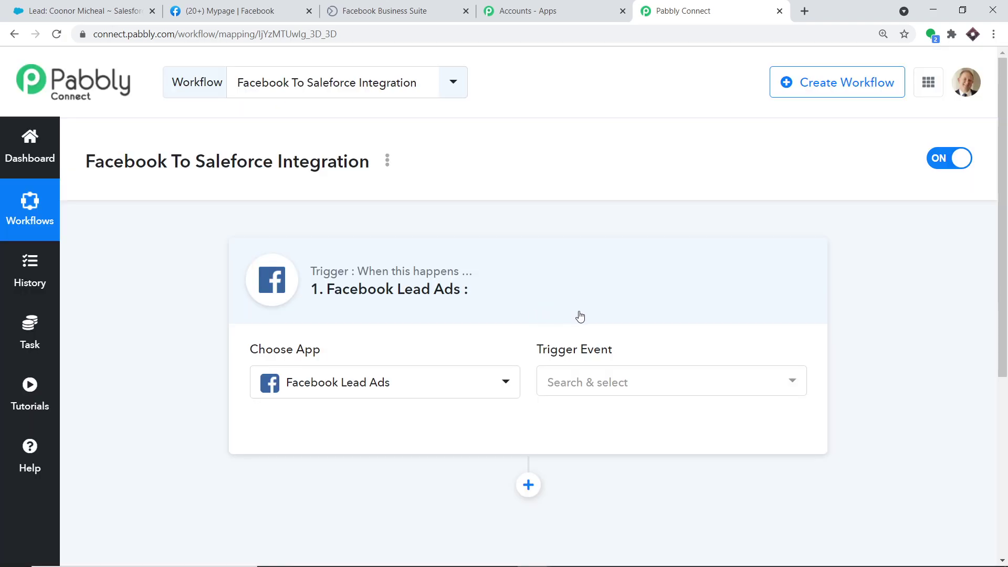
left_click(639, 382)
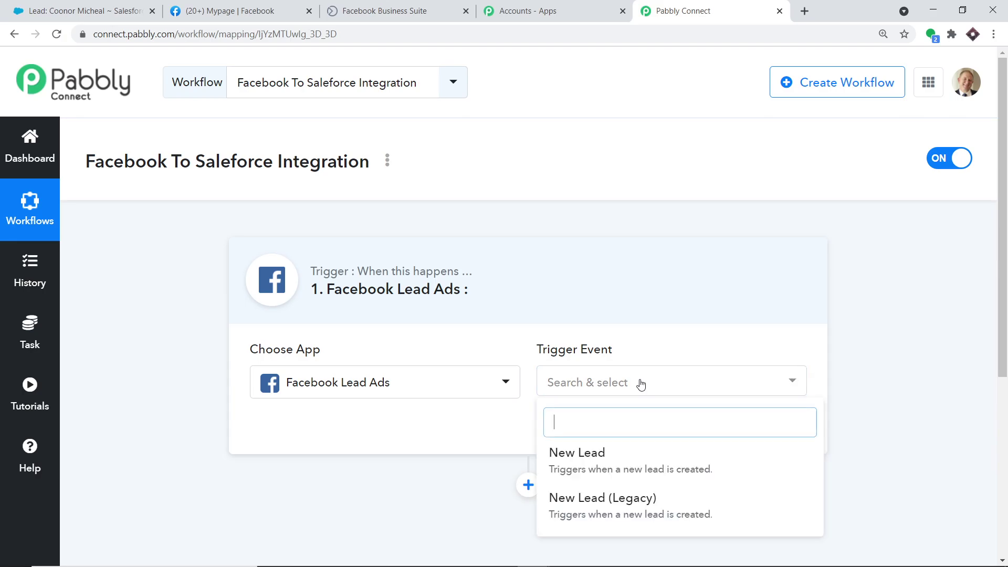
left_click(630, 457)
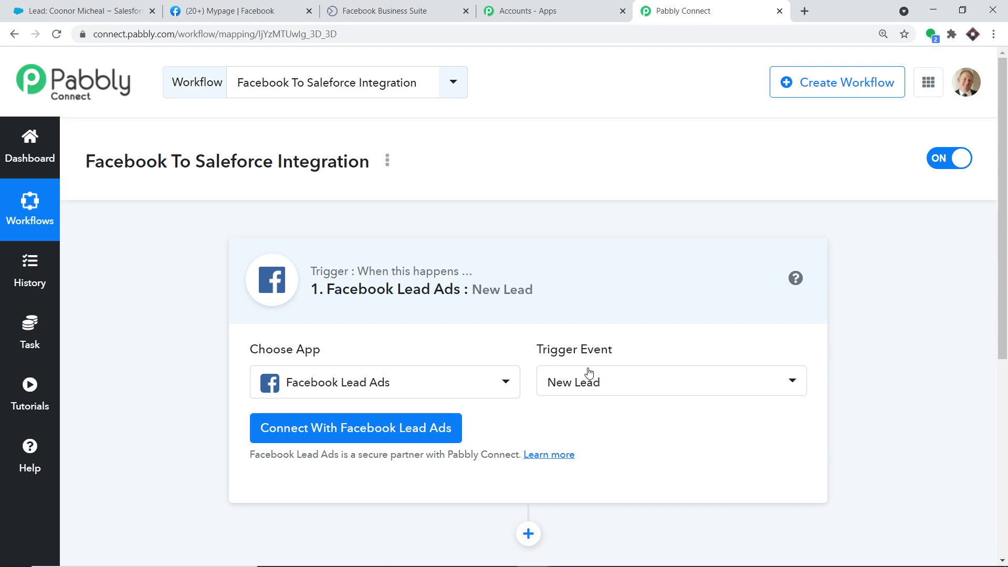
left_click(657, 382)
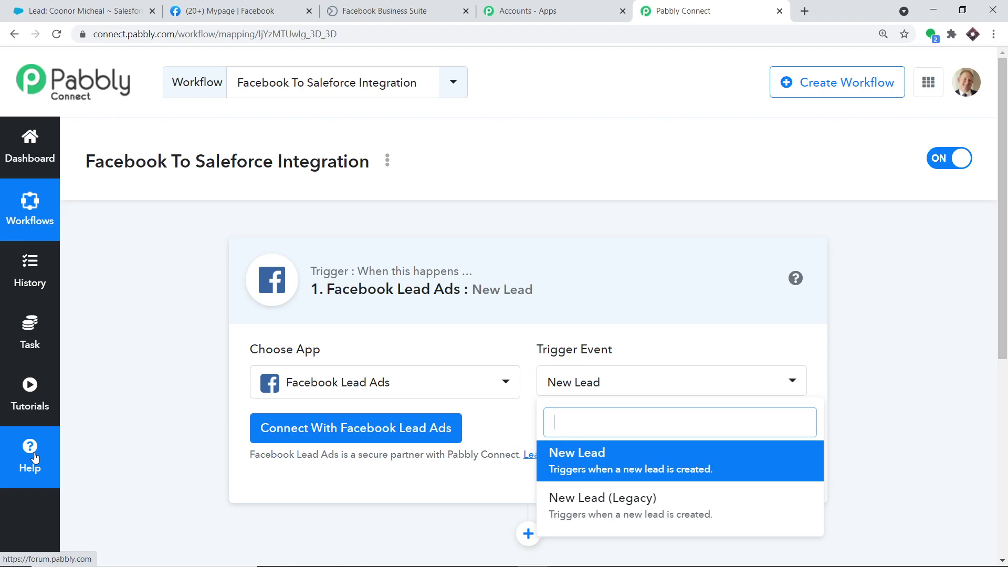
Connect and authorize the Facebook Lead Ads account in Pabbly Connect.
left_click(310, 438)
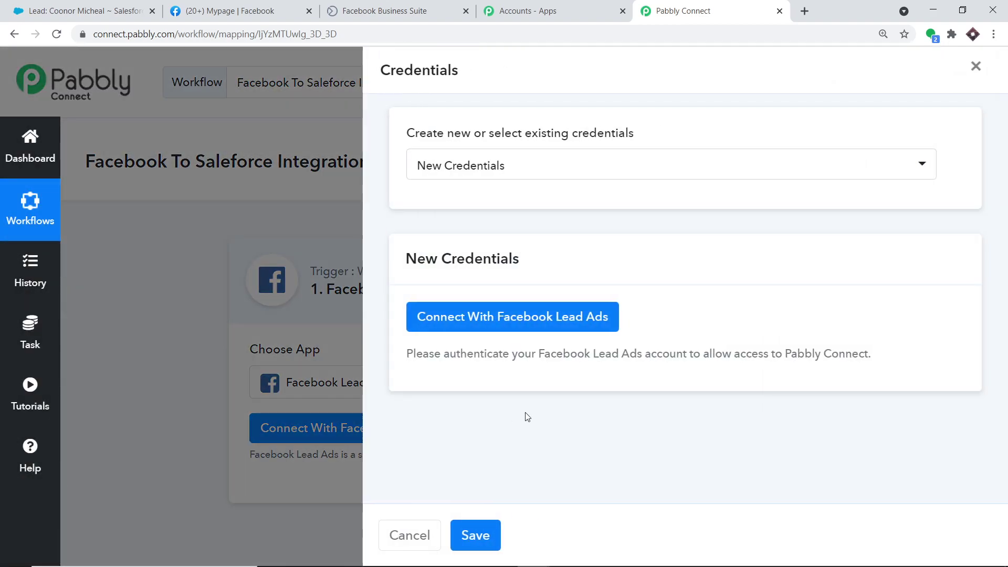
left_click(526, 325)
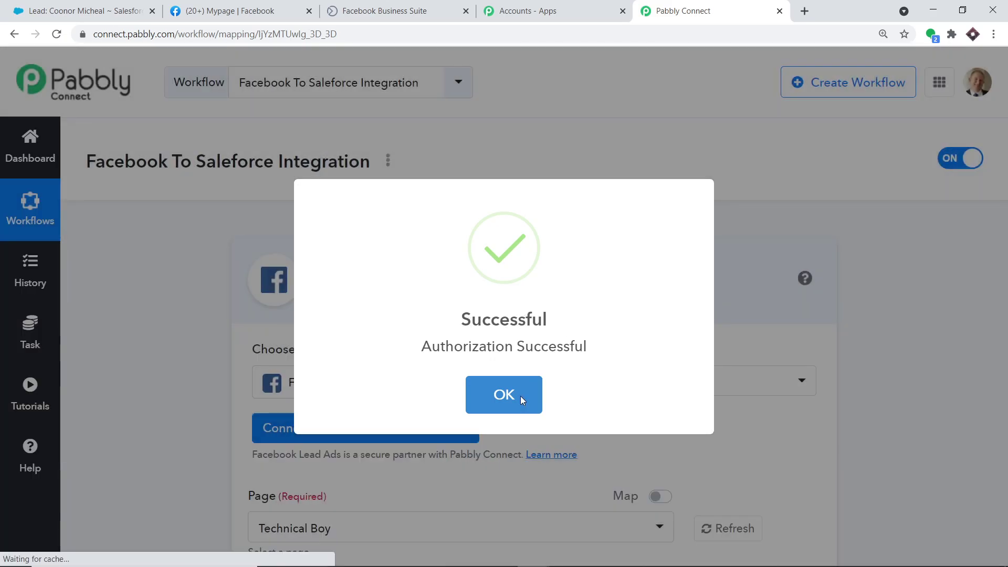
left_click(520, 397)
scroll(562, 270, "down", 3)
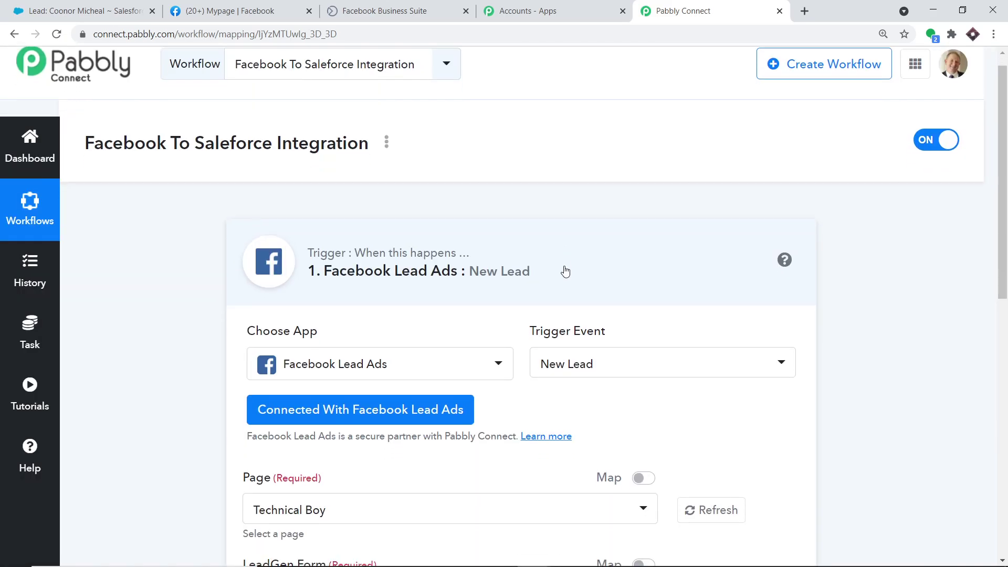
scroll(565, 273, "down", 2)
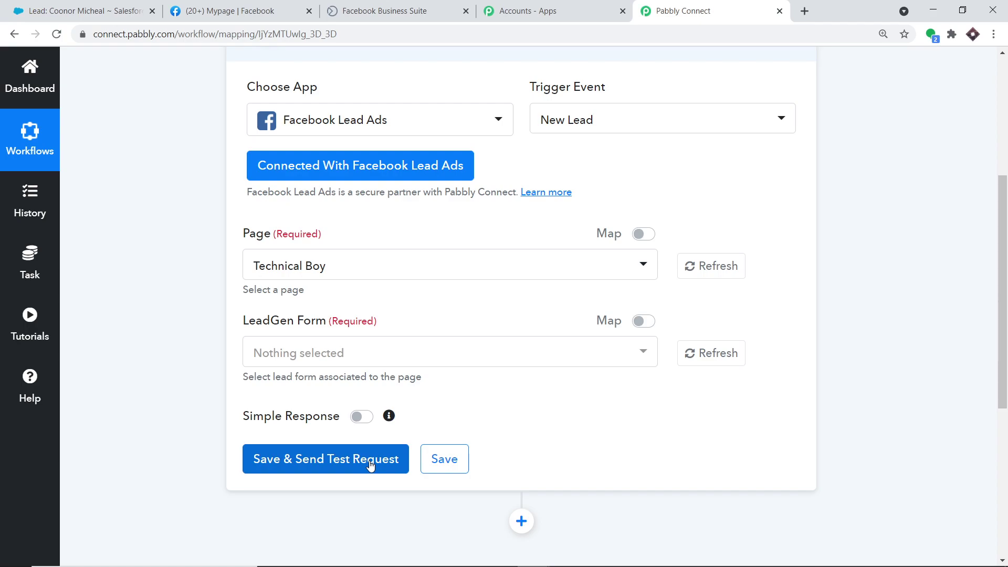
Check the Page dropdown shows Technical Boy, then return to the Facebook tab.
scroll(370, 464, "down", 1)
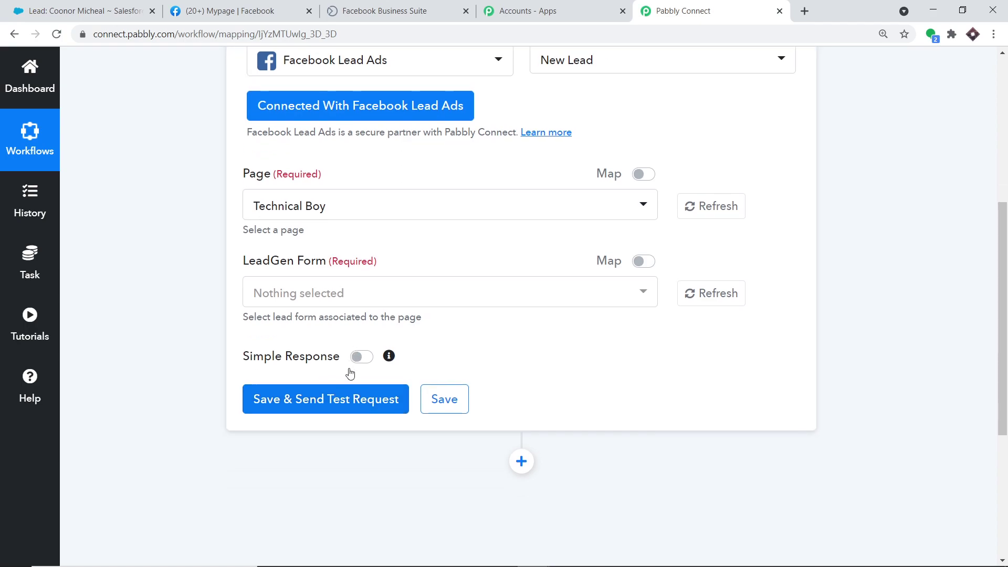
left_click(281, 208)
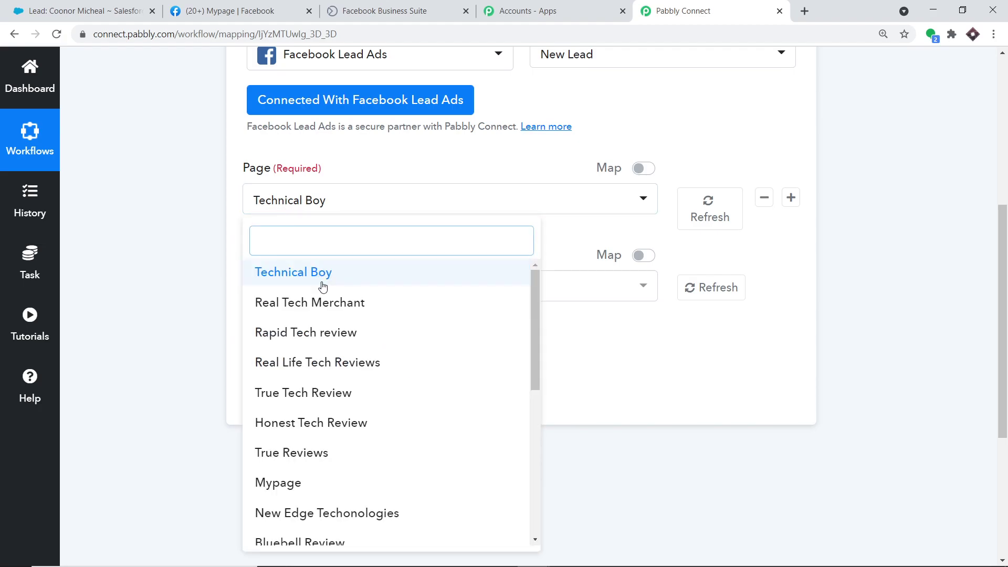
scroll(336, 344, "down", 4)
scroll(339, 357, "down", 3)
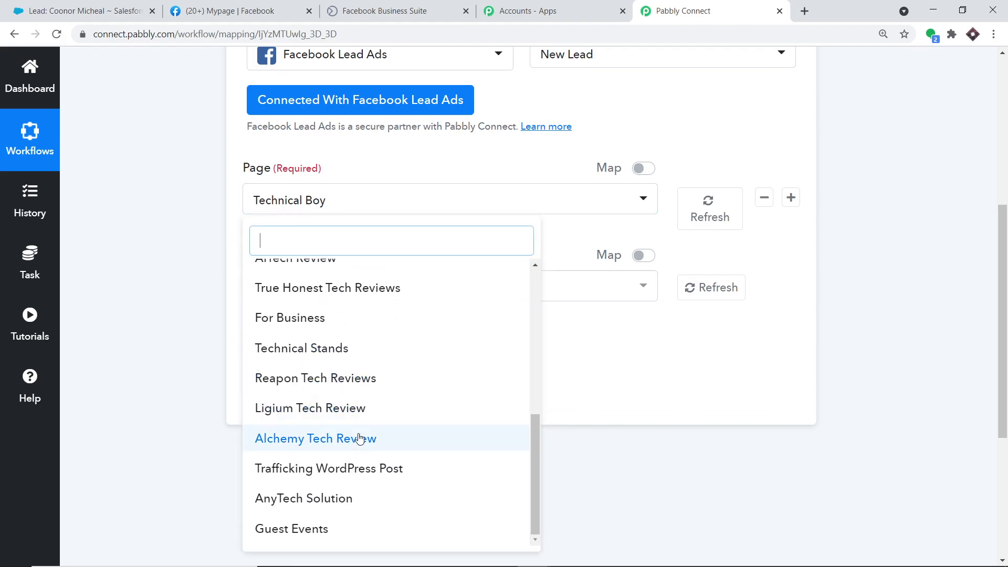
left_click(225, 11)
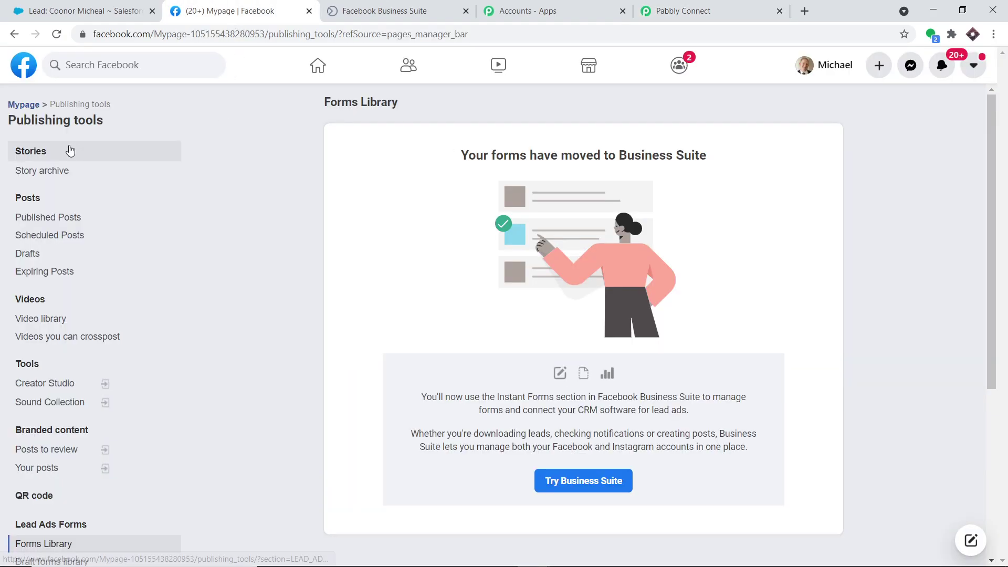
Go to Facebook home and browse the Pages you manage list, including Technical Boy.
left_click(37, 68)
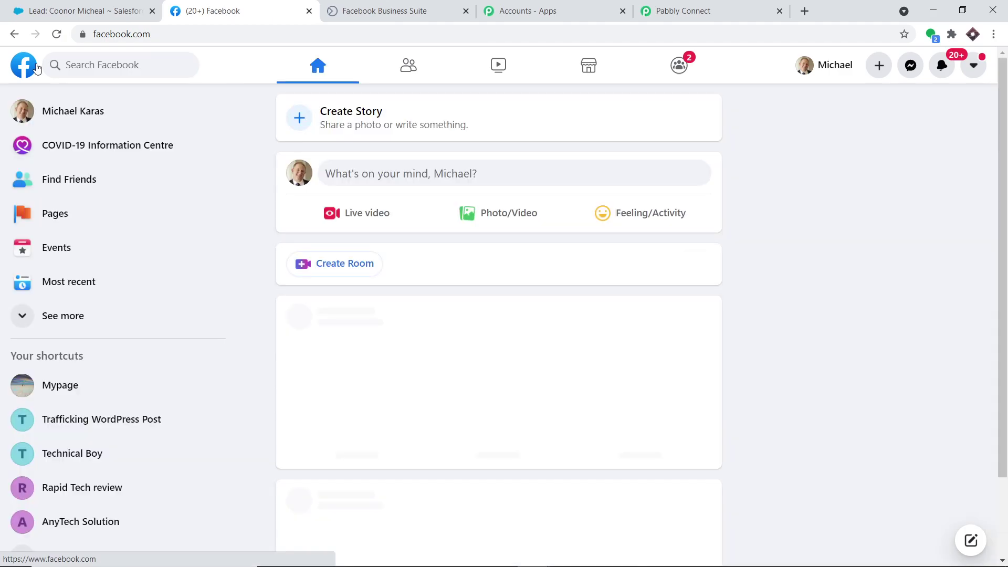
left_click(61, 216)
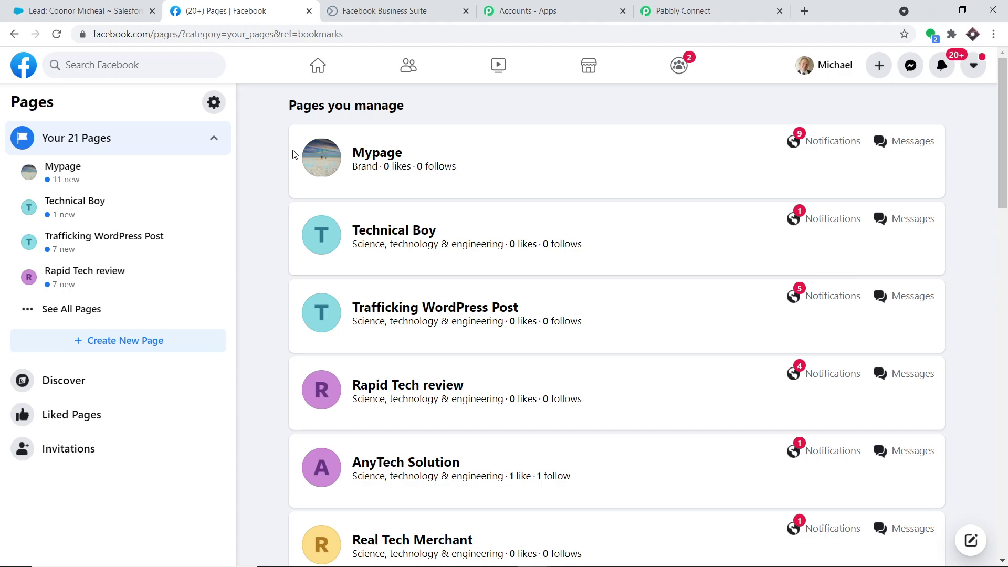
scroll(432, 218, "down", 8)
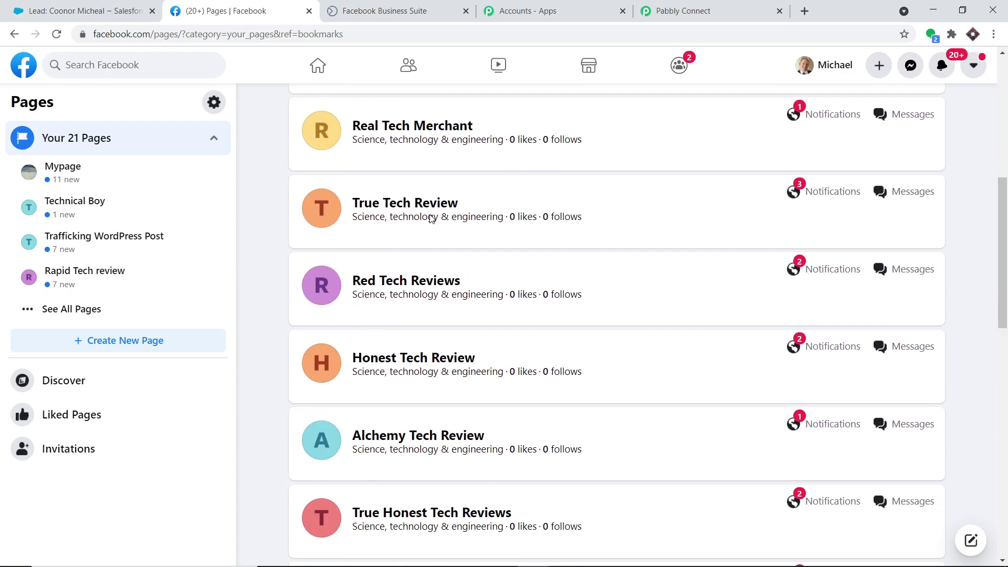
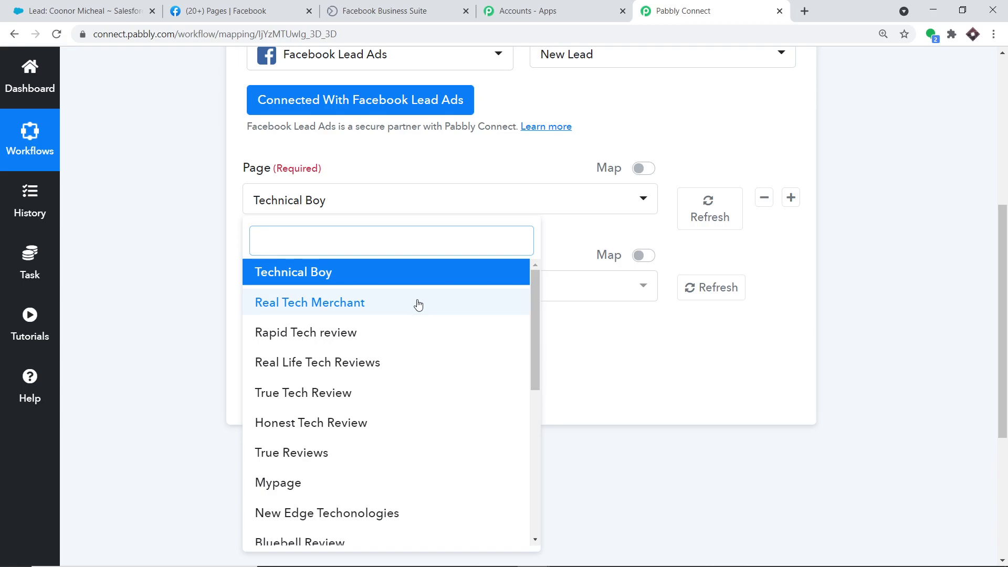
Scroll down to the Facebook Lead Ads trigger's Page dropdown.
scroll(418, 305, "down", 3)
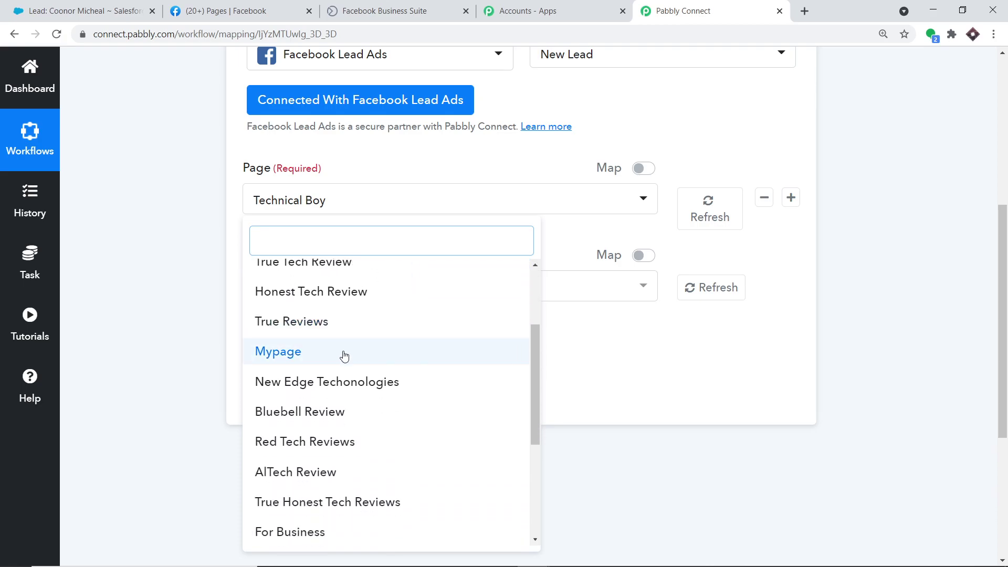
Set the trigger's page to Mypage and its LeadGen form to Deals for Today.
left_click(344, 356)
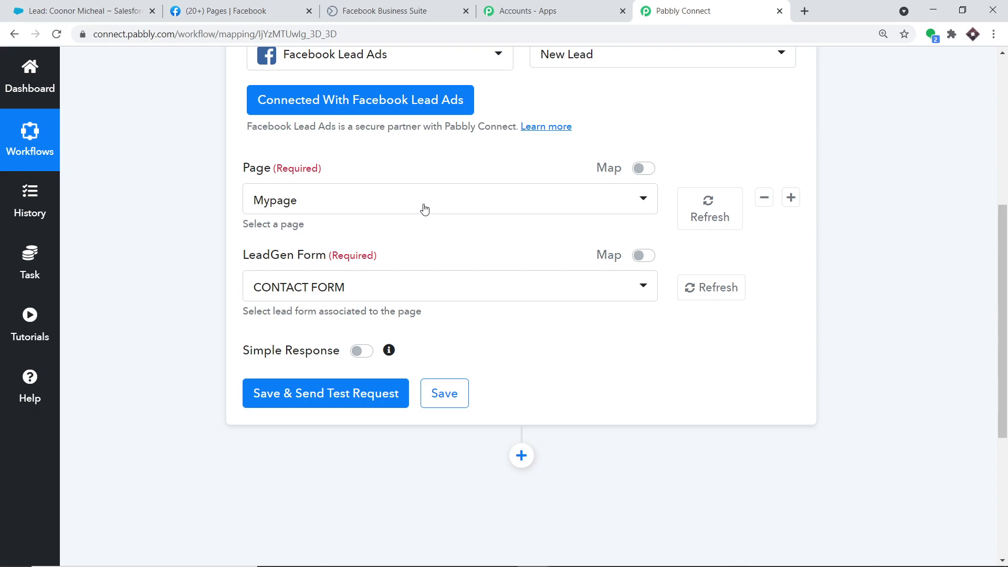
left_click(300, 300)
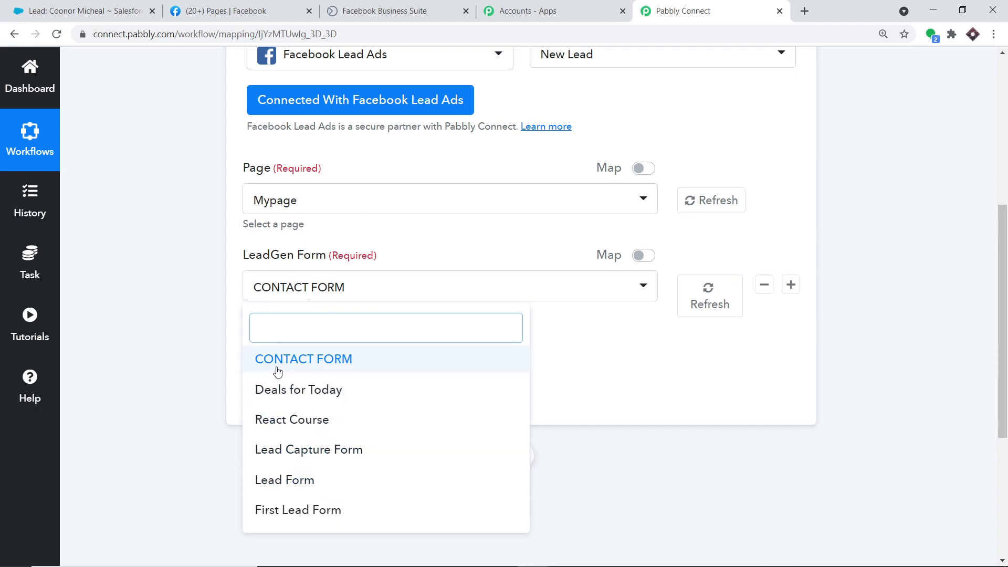
left_click(289, 401)
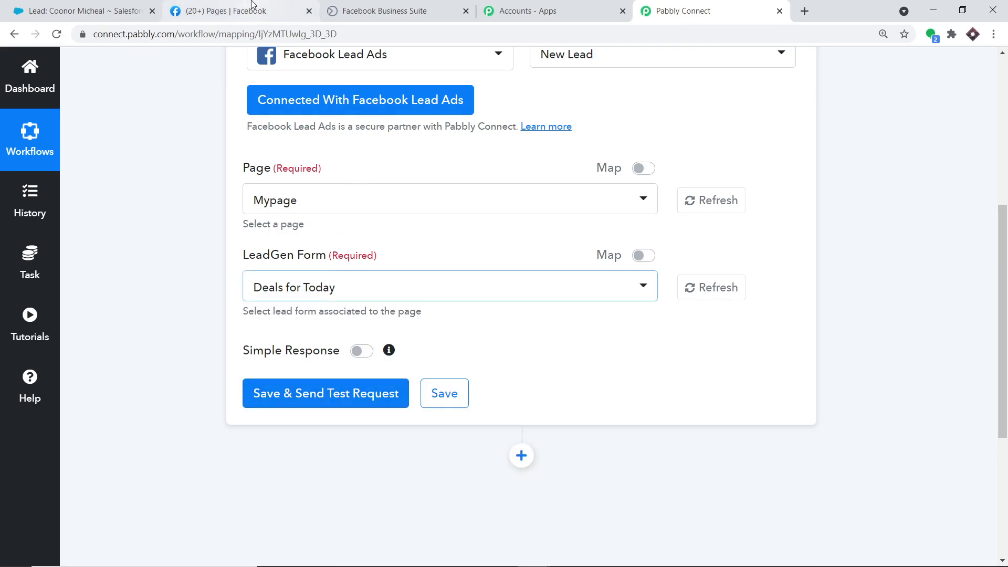
left_click(261, 12)
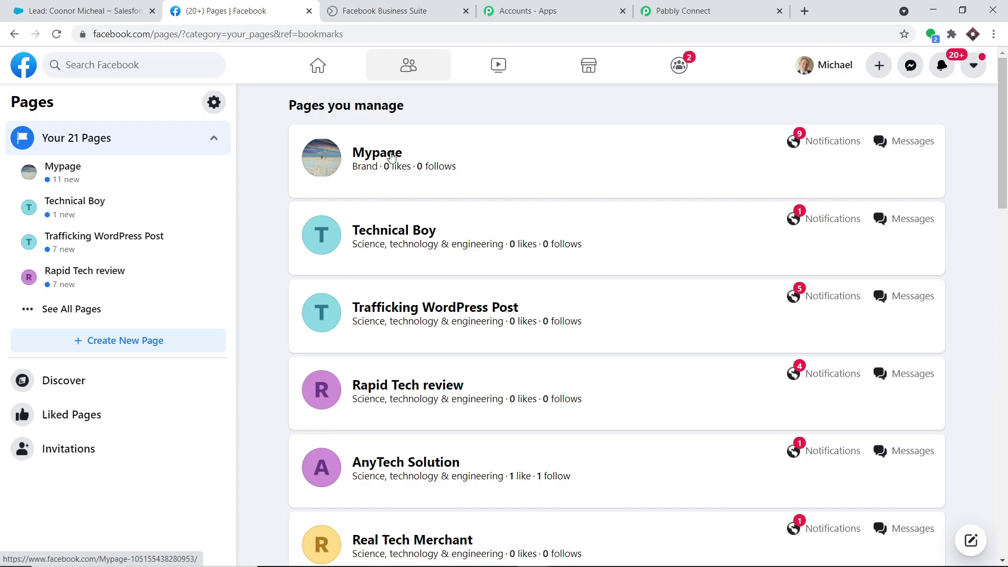
On Facebook, open Mypage's Publishing Tools and its Lead Ads Forms Library.
left_click(391, 155)
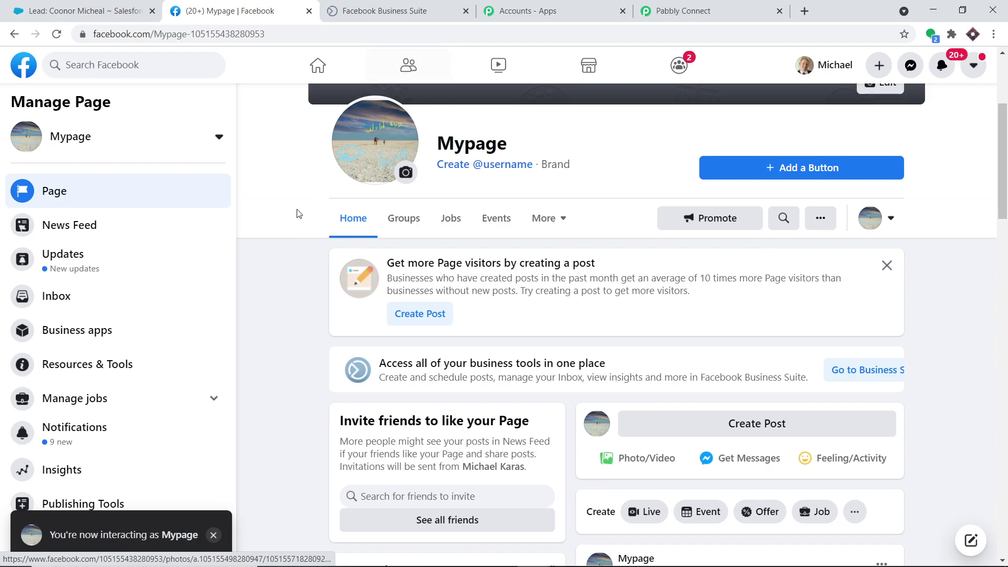
scroll(169, 259, "down", 3)
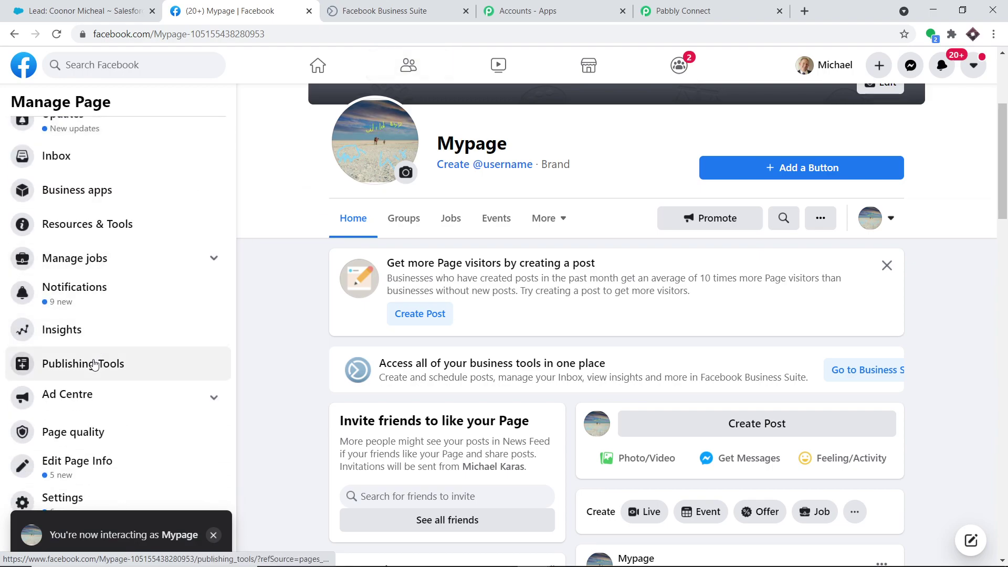
left_click(96, 362)
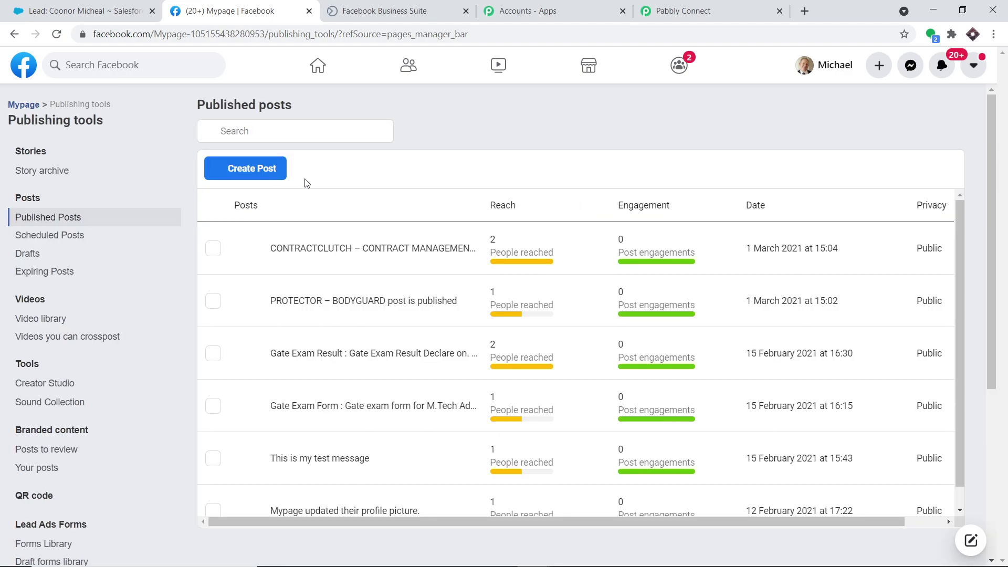
scroll(210, 291, "down", 1)
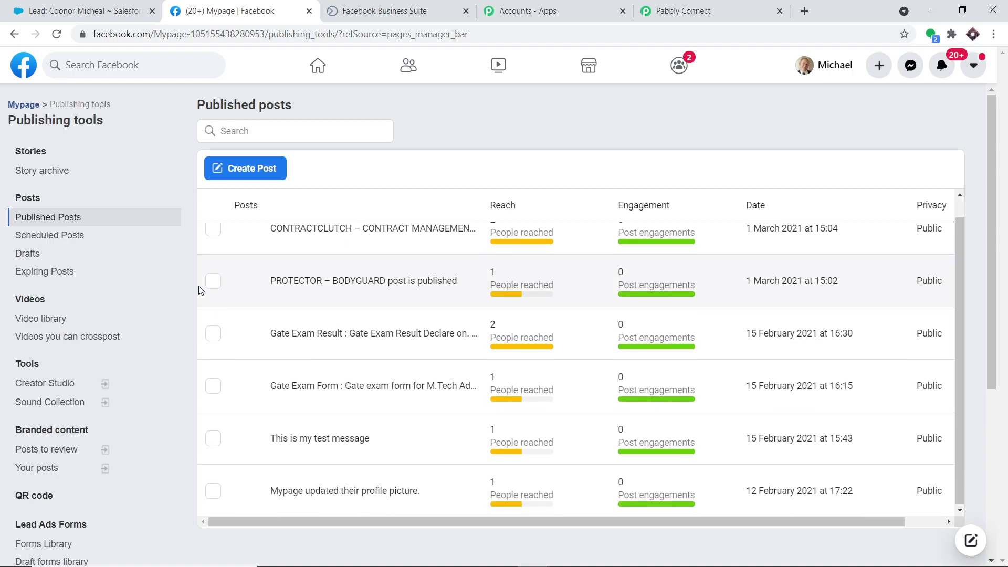
left_click(51, 545)
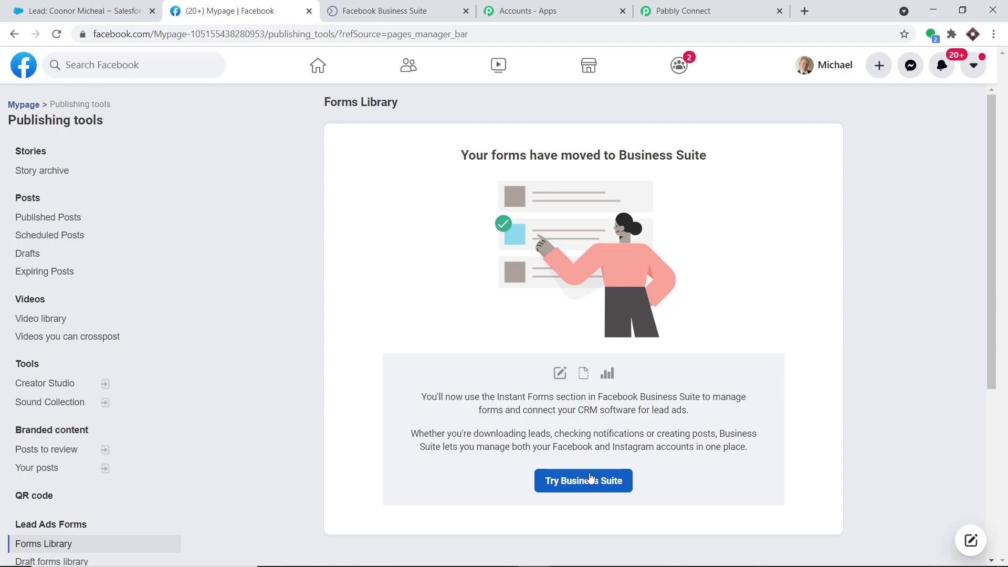
left_click(590, 478)
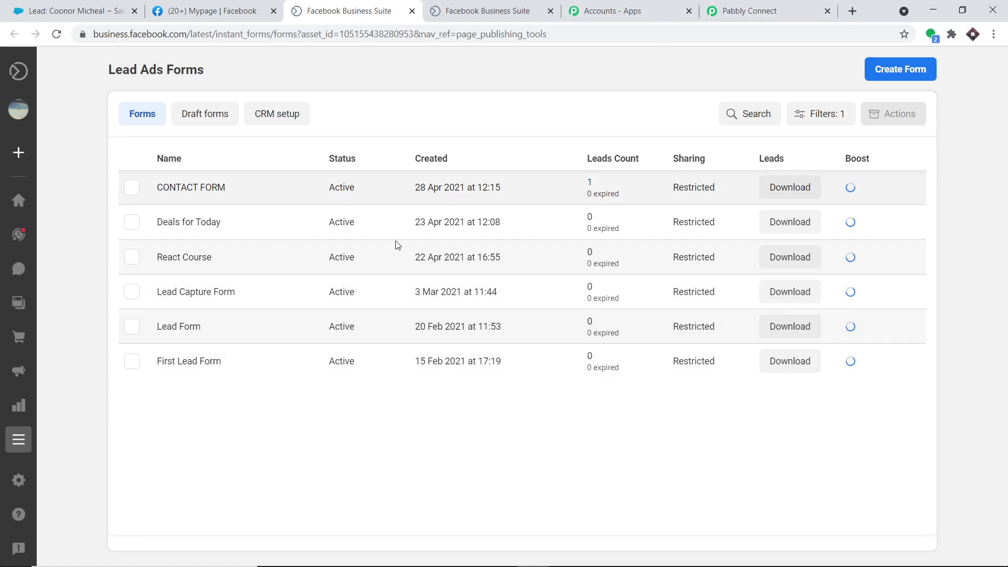
Compare Pabbly's lead form list with Business Suite's forms and open Deals for Today's details.
left_click(735, 8)
left_click(315, 294)
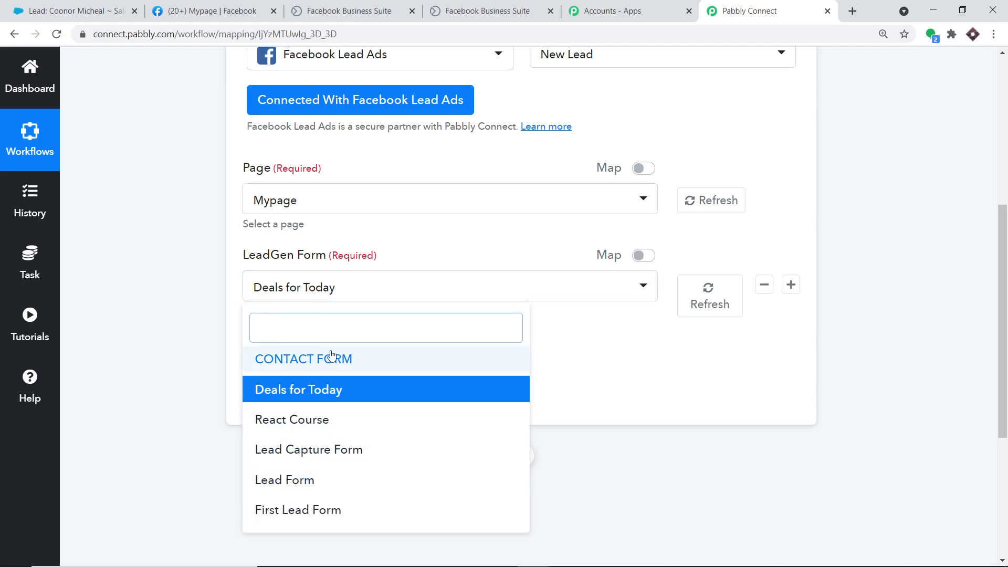
left_click(195, 7)
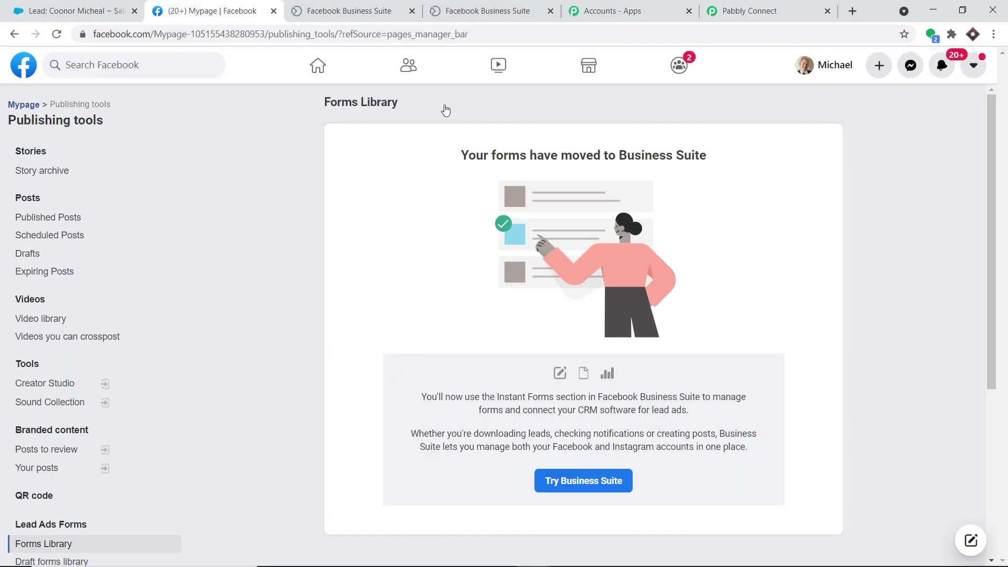
left_click(363, 6)
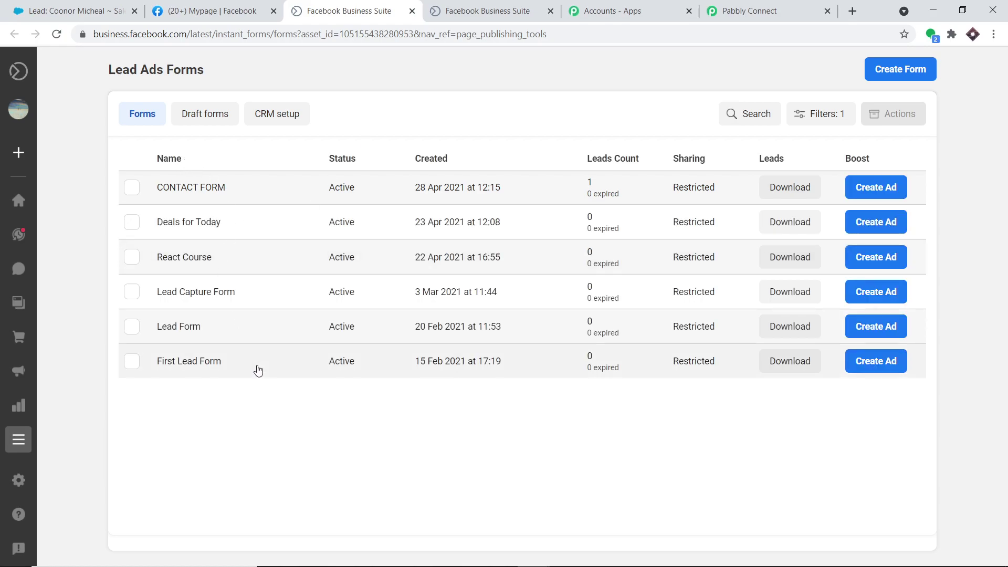
left_click(179, 224)
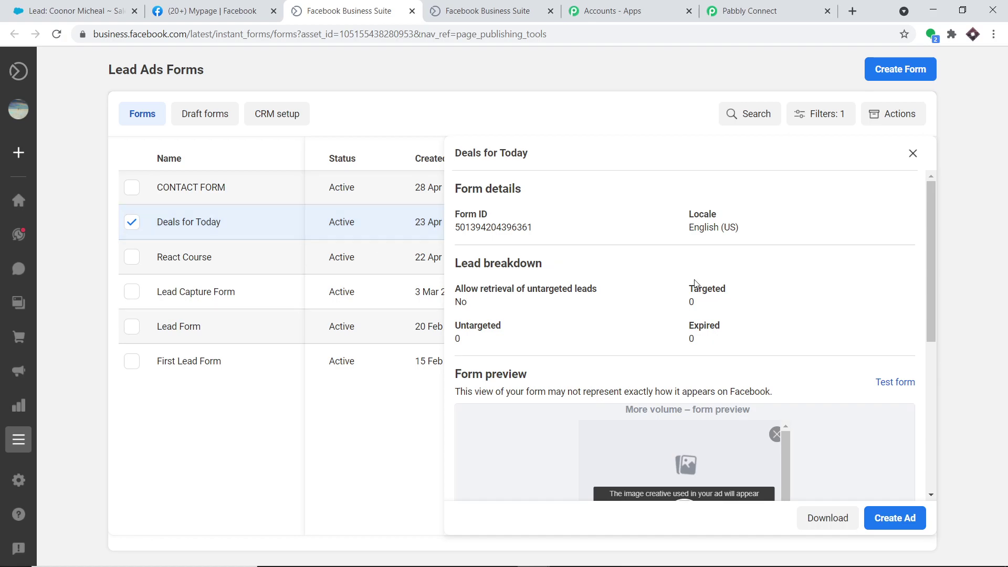
Start a Deals for Today test submission and clear the prefilled e-mail and full name.
left_click(894, 379)
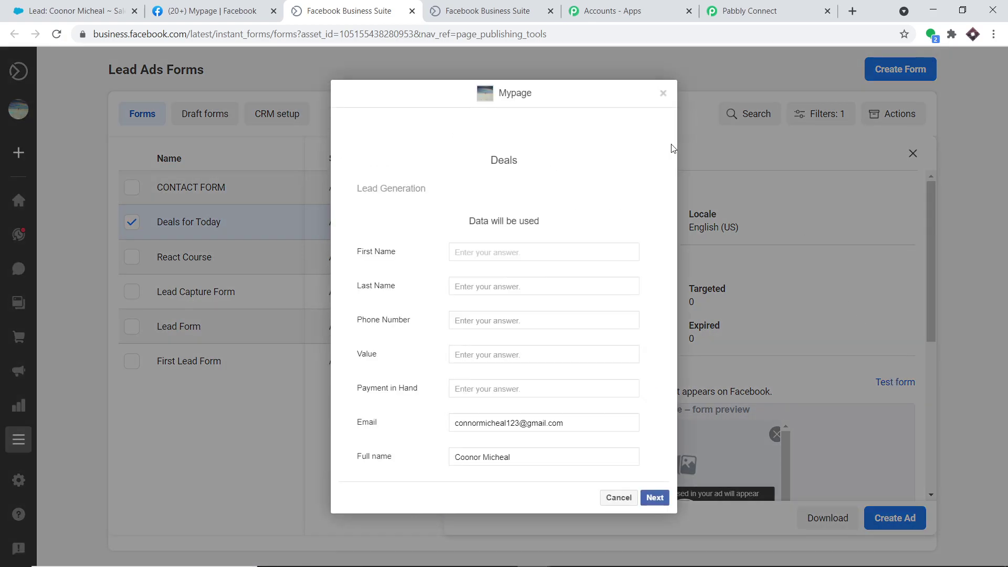
left_click_drag(575, 422, 396, 423)
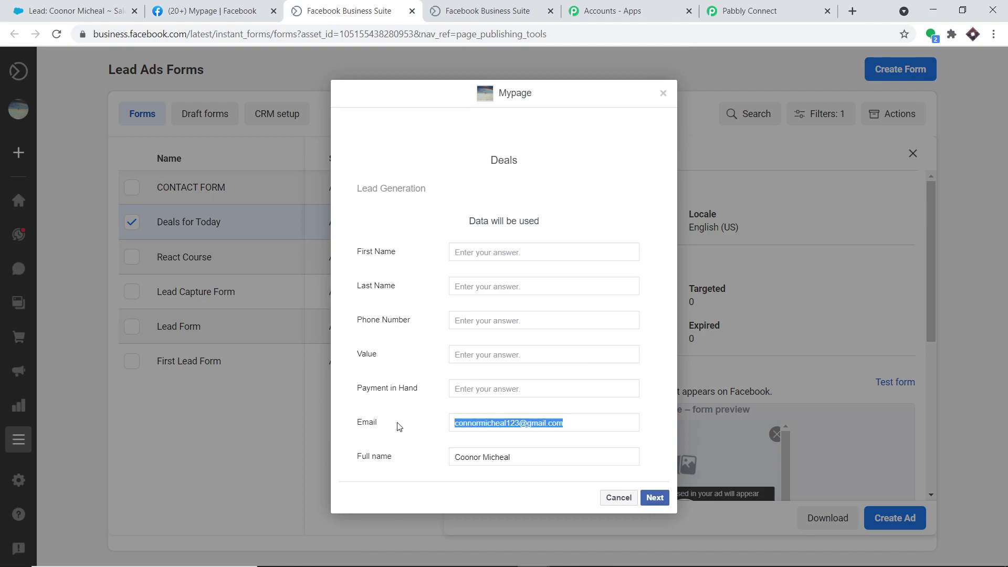
key("BackSpace")
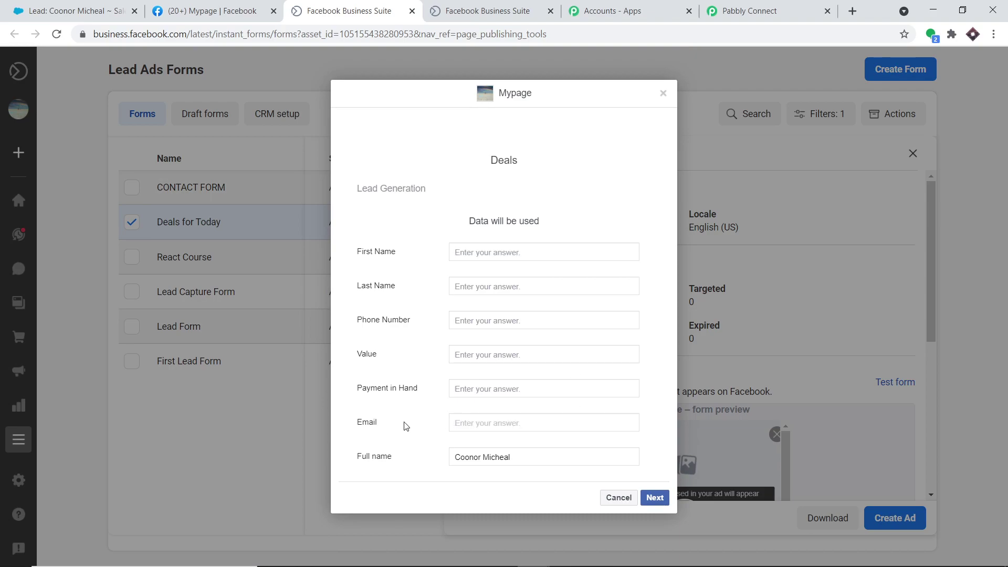
left_click(517, 459)
left_click_drag(517, 459, 400, 467)
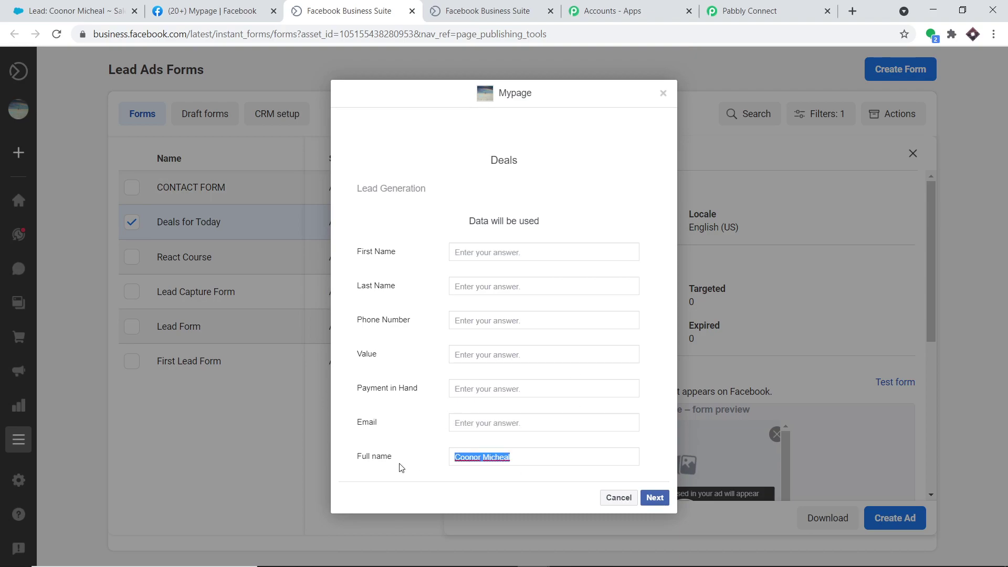
key("BackSpace")
Enter the lead's first and last name, phone, value Tesla, payment 37000, e-mail and full name.
left_click(481, 253)
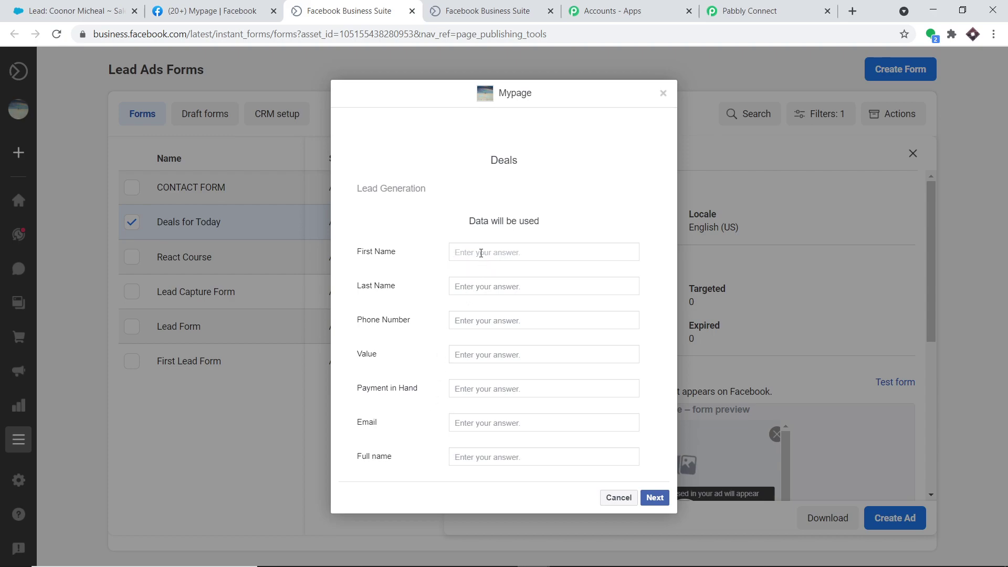
left_click(482, 289)
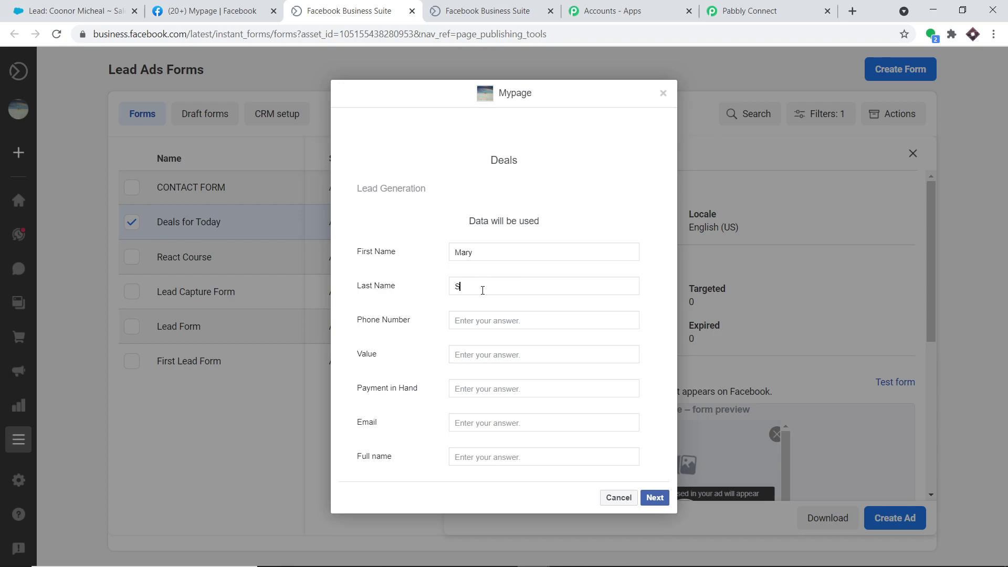
left_click(476, 321)
left_click(484, 354)
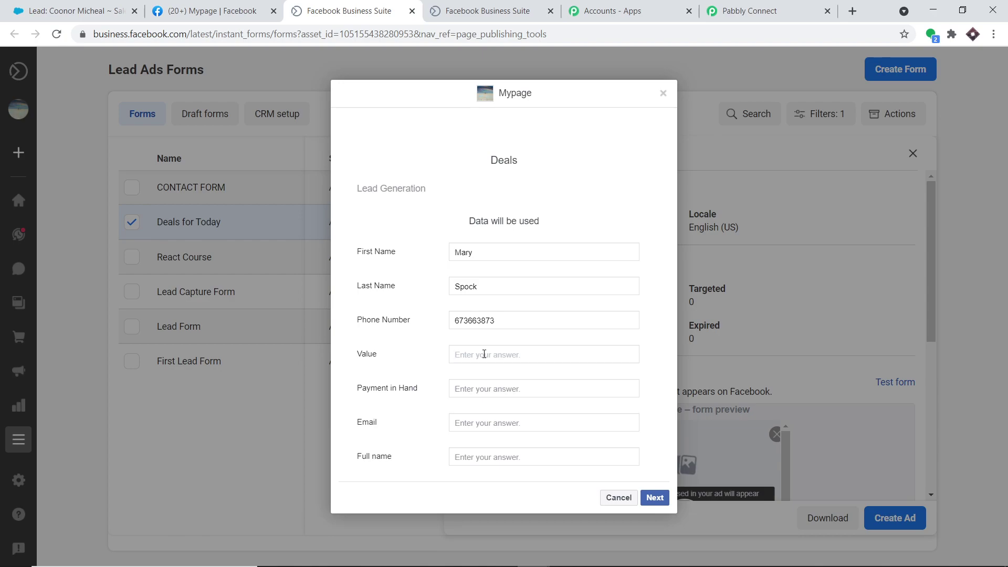
type("Tesla")
left_click(489, 387)
type("3")
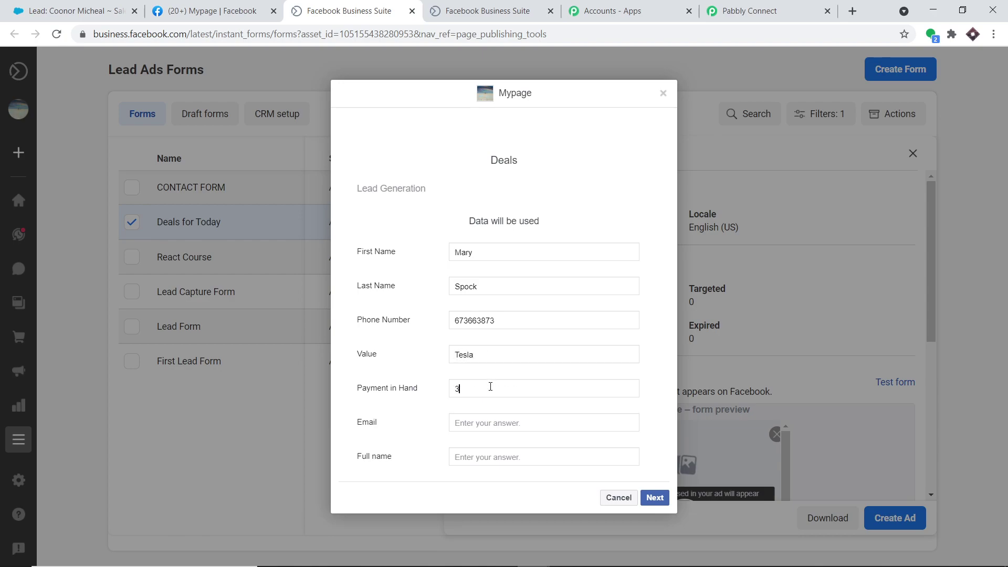
type("7877")
type("000")
left_click(493, 422)
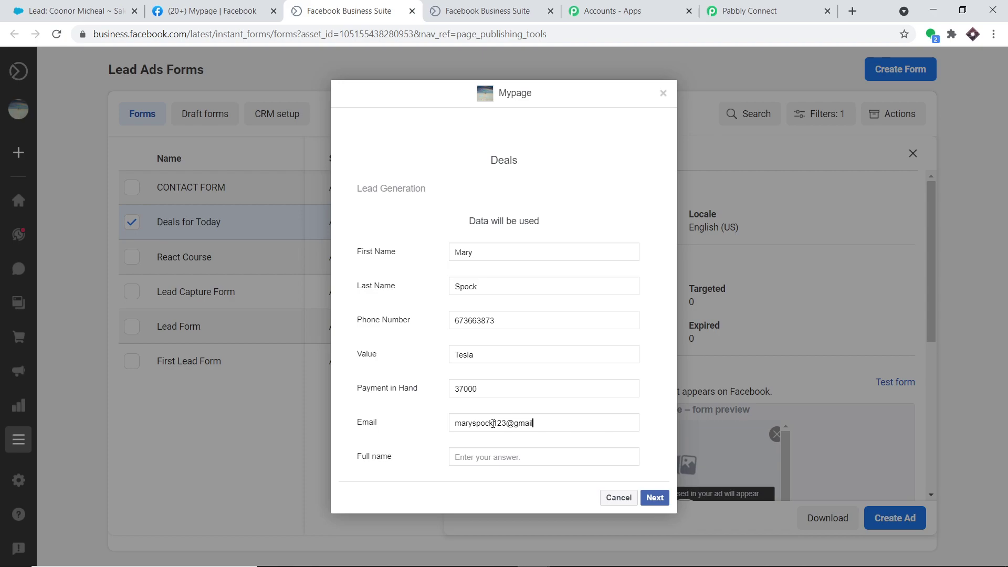
left_click(493, 459)
Submit the test lead and return to Pabbly with Deals for Today still selected.
left_click(656, 499)
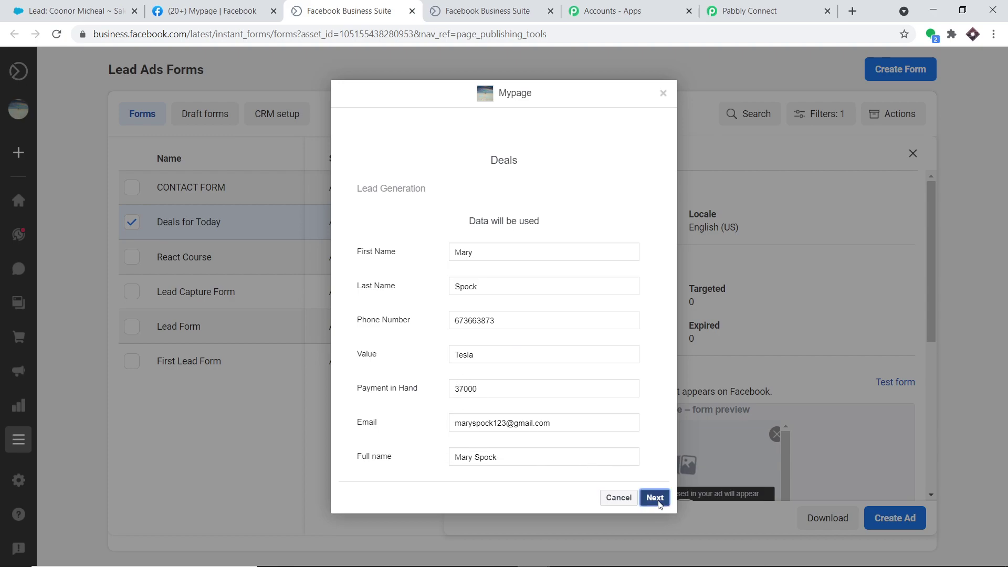
left_click(649, 248)
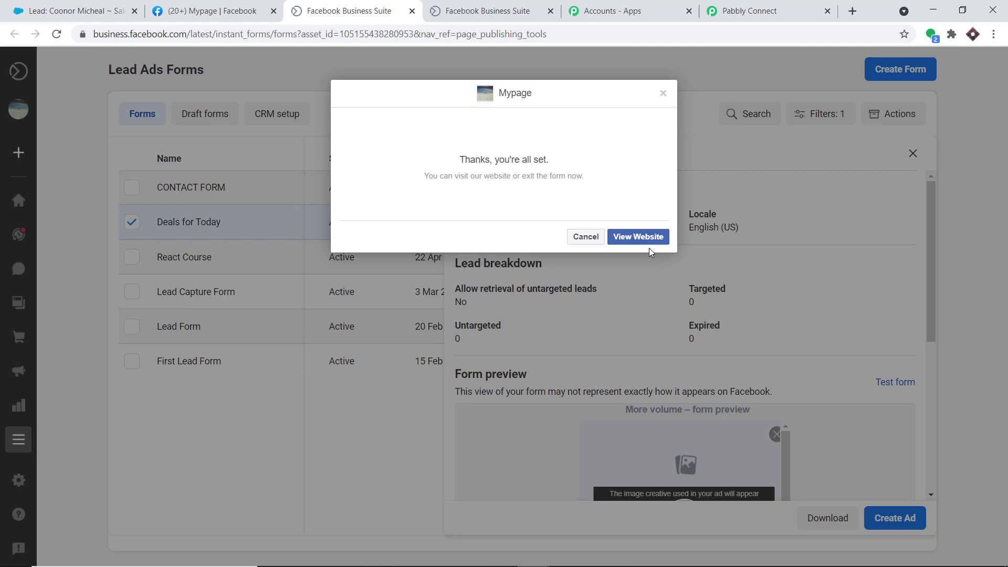
left_click(734, 7)
left_click(897, 297)
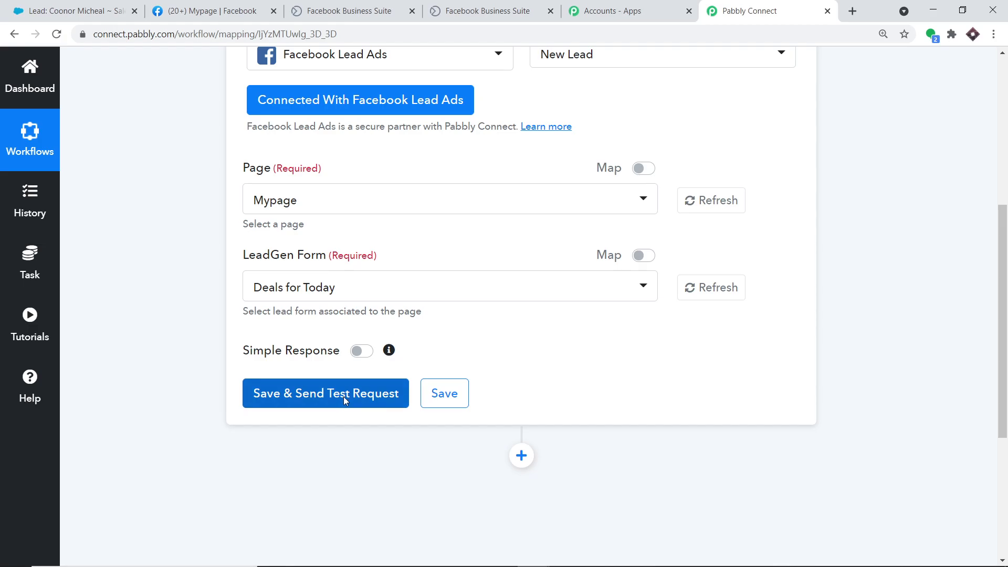
Send the trigger's test request and review the captured lead's name, phone, value, payment and email.
left_click(344, 396)
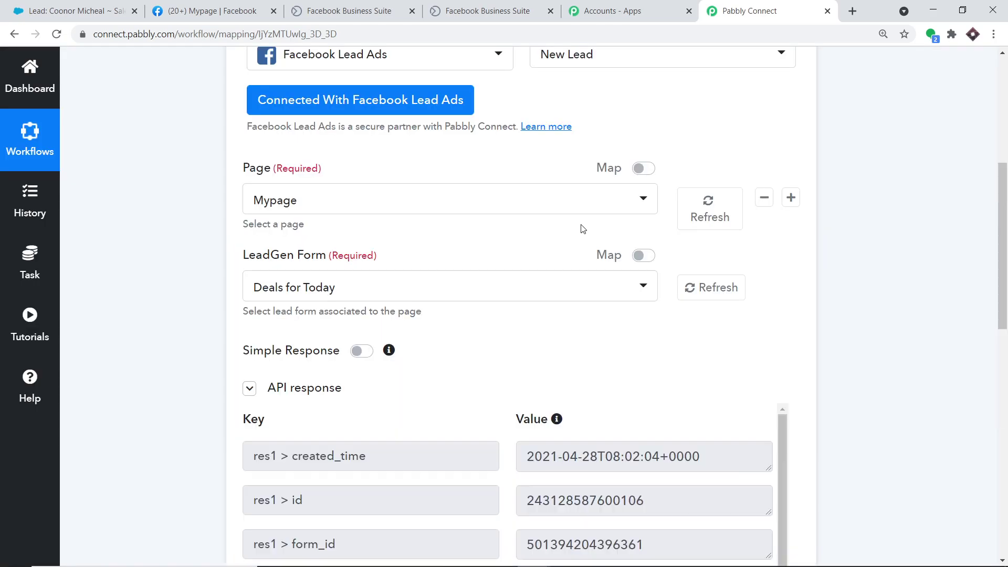
scroll(578, 273, "down", 5)
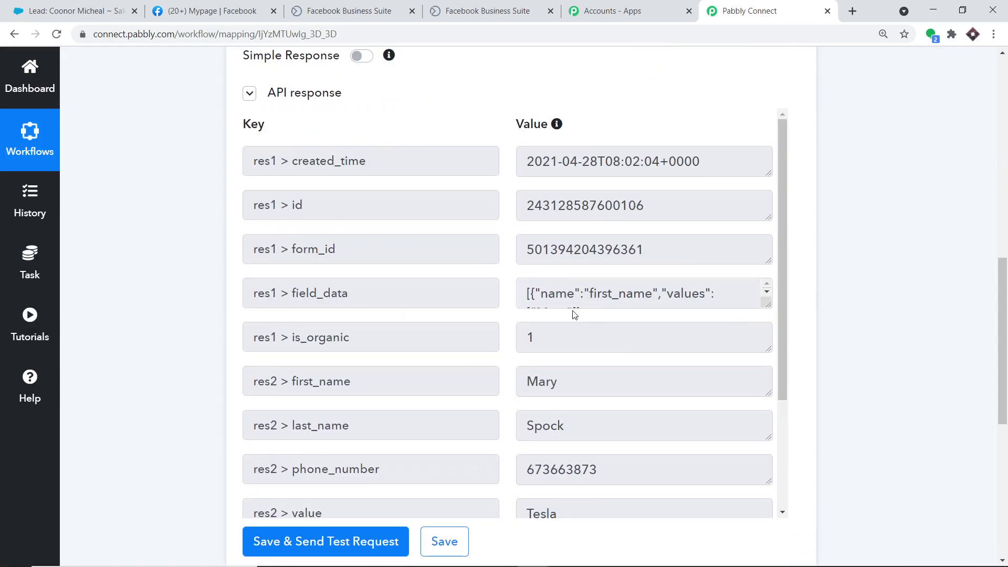
scroll(575, 315, "down", 3)
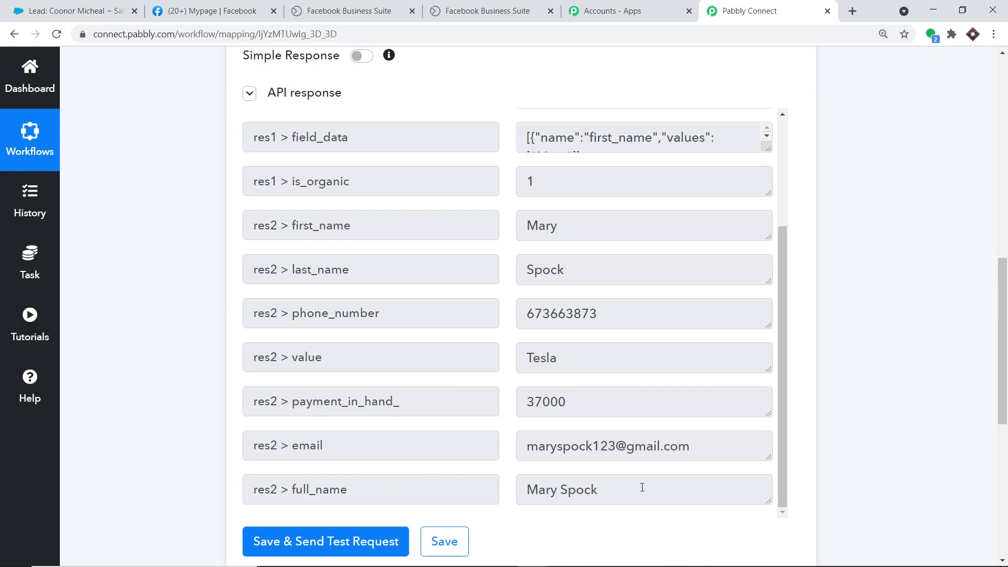
scroll(656, 423, "down", 3)
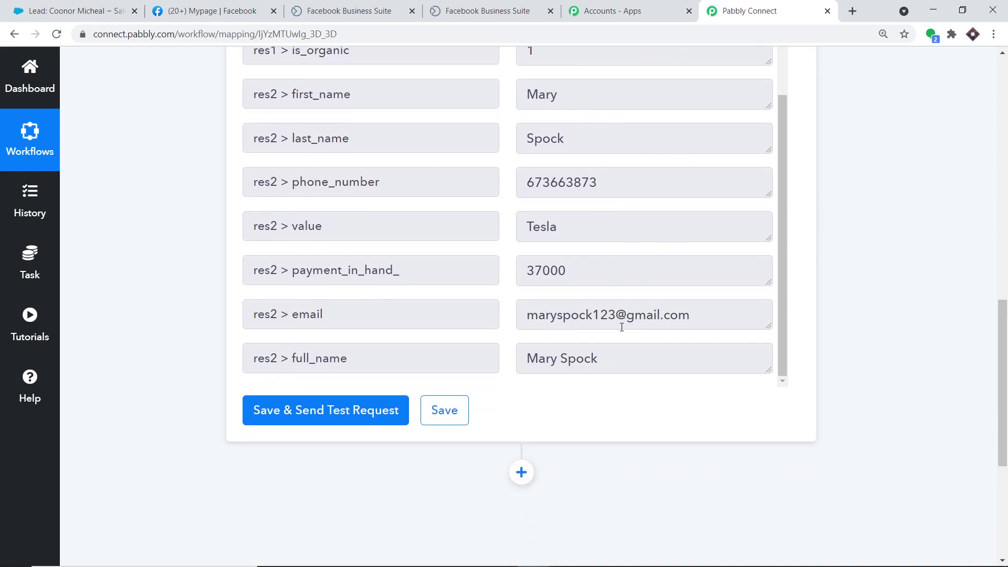
scroll(621, 333, "down", 3)
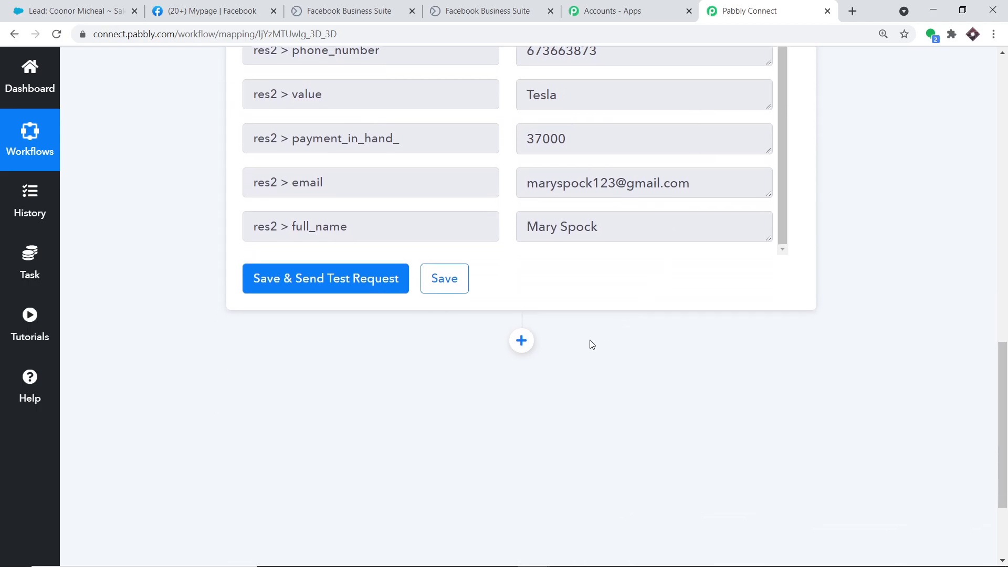
scroll(592, 345, "down", 2)
left_click(522, 275)
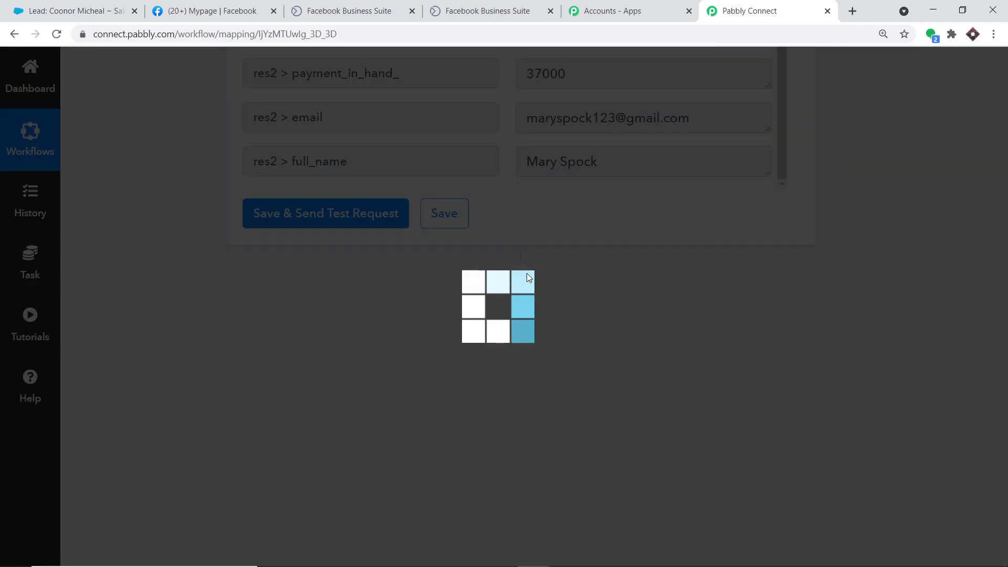
Search 'sales', choose Salesforce as the action app and set its event to Create Lead.
scroll(472, 294, "down", 3)
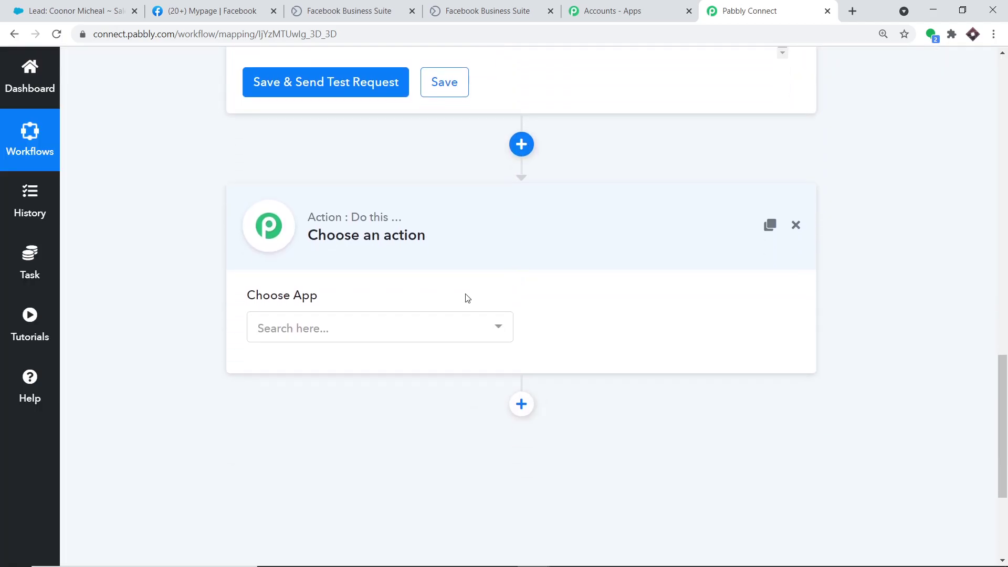
left_click(347, 325)
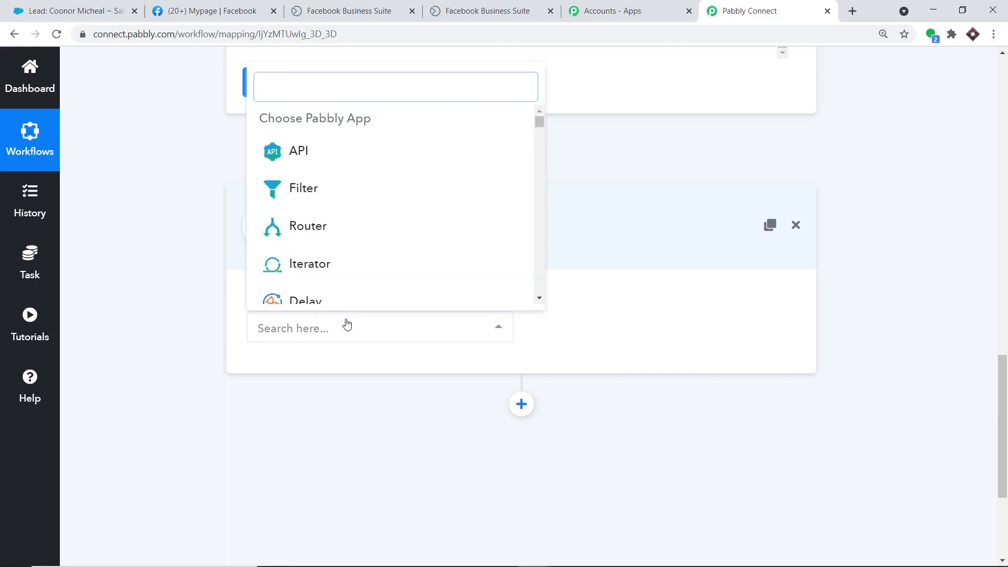
type("sales")
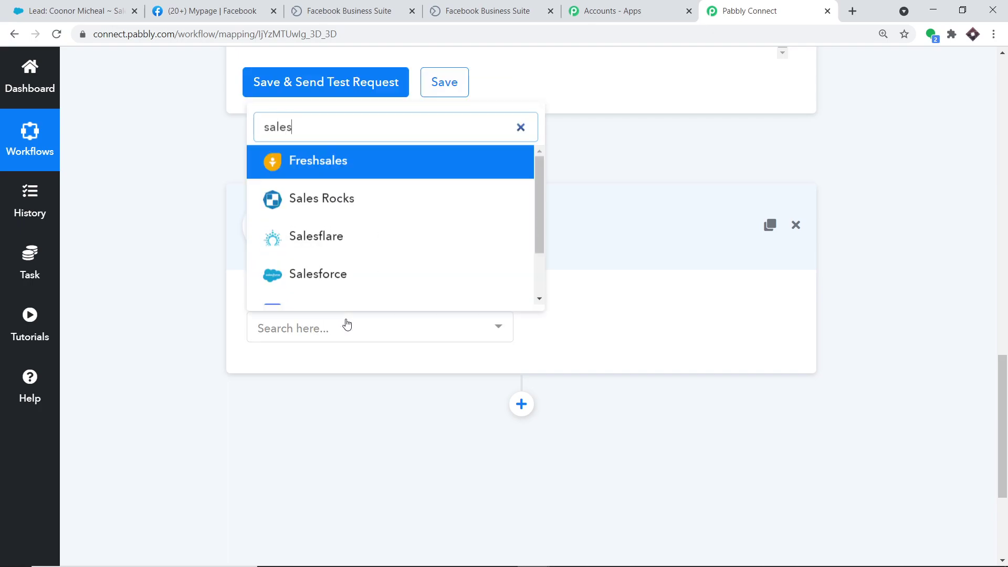
left_click(348, 289)
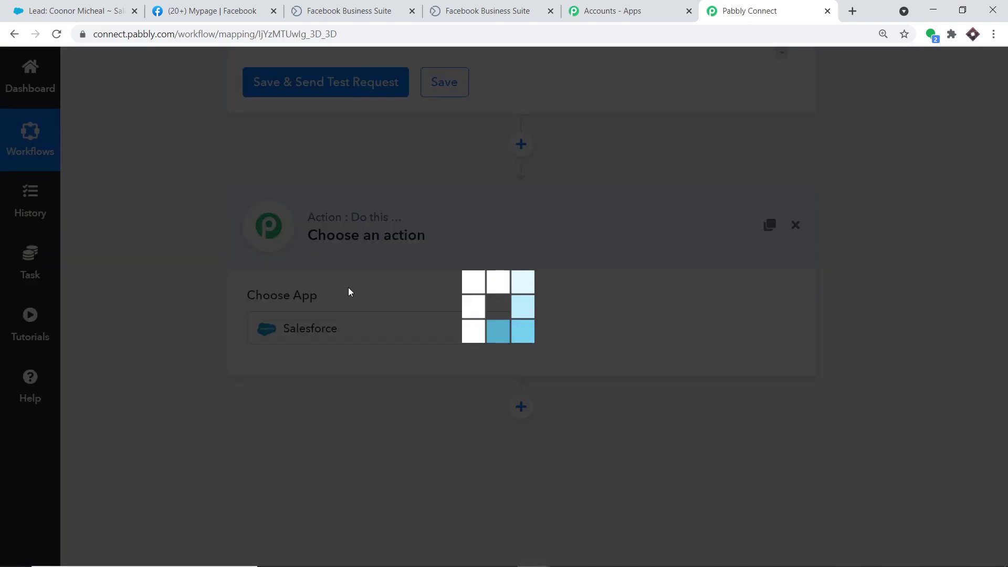
left_click(626, 341)
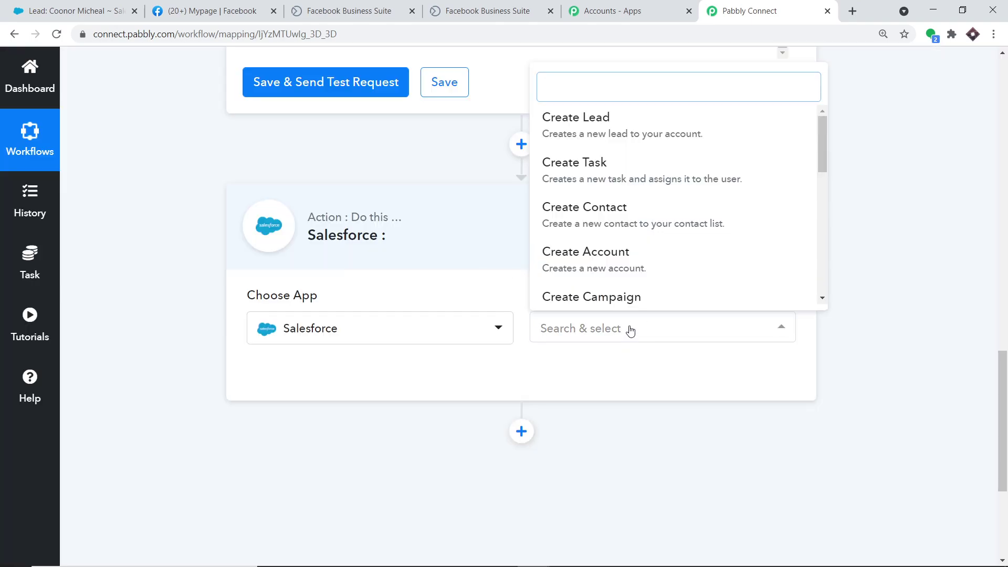
left_click(592, 134)
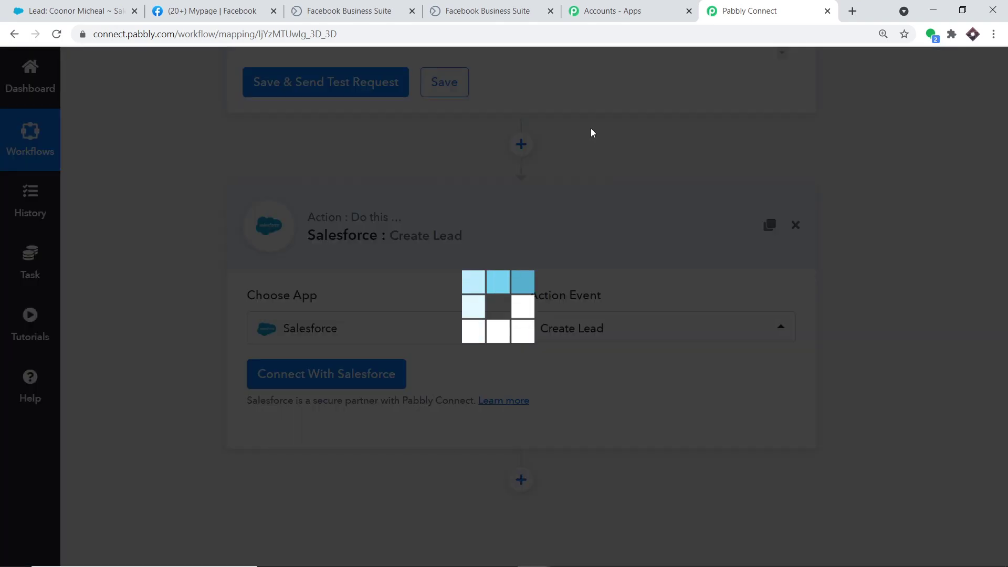
left_click(631, 333)
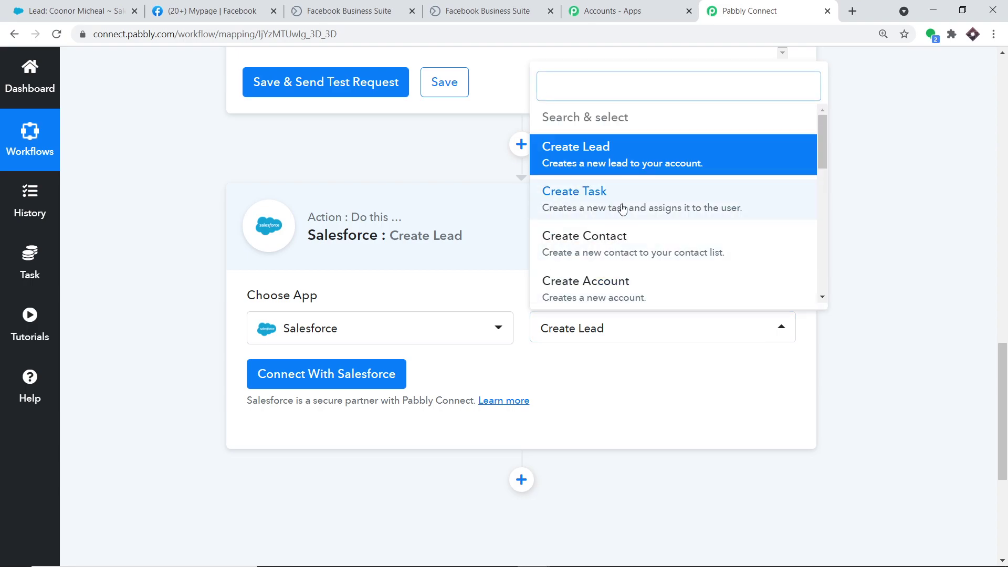
scroll(598, 285, "down", 1)
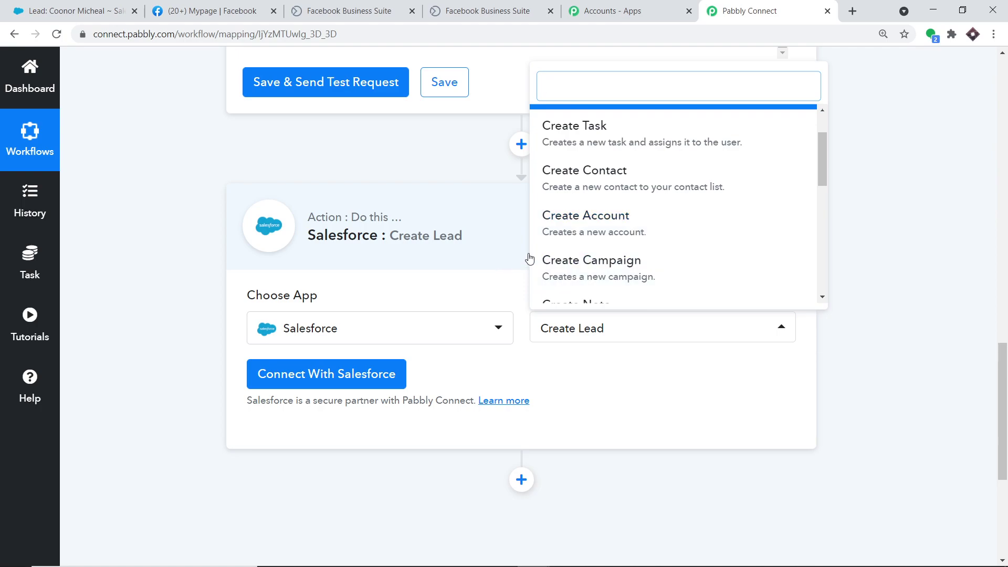
scroll(690, 179, "down", 5)
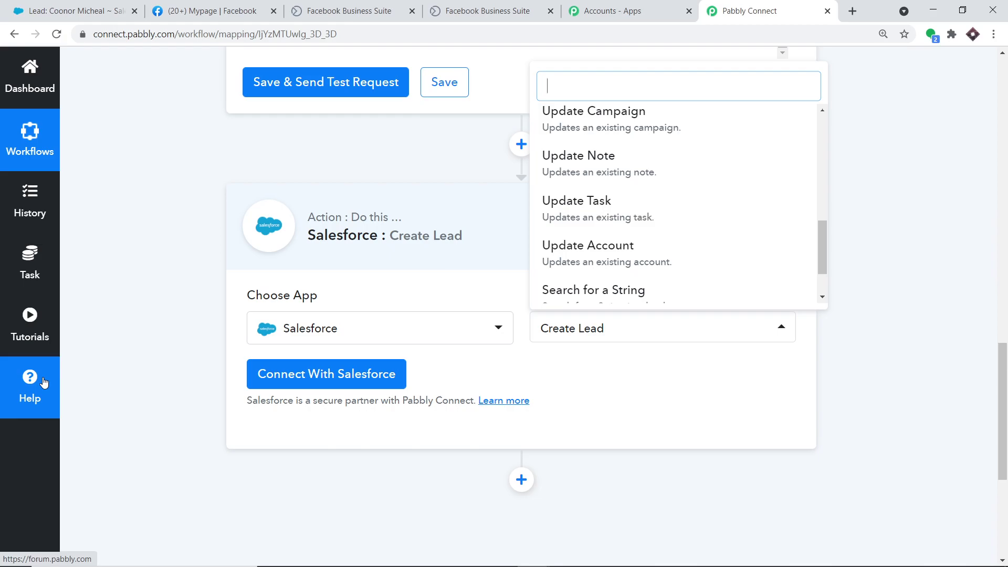
left_click(326, 370)
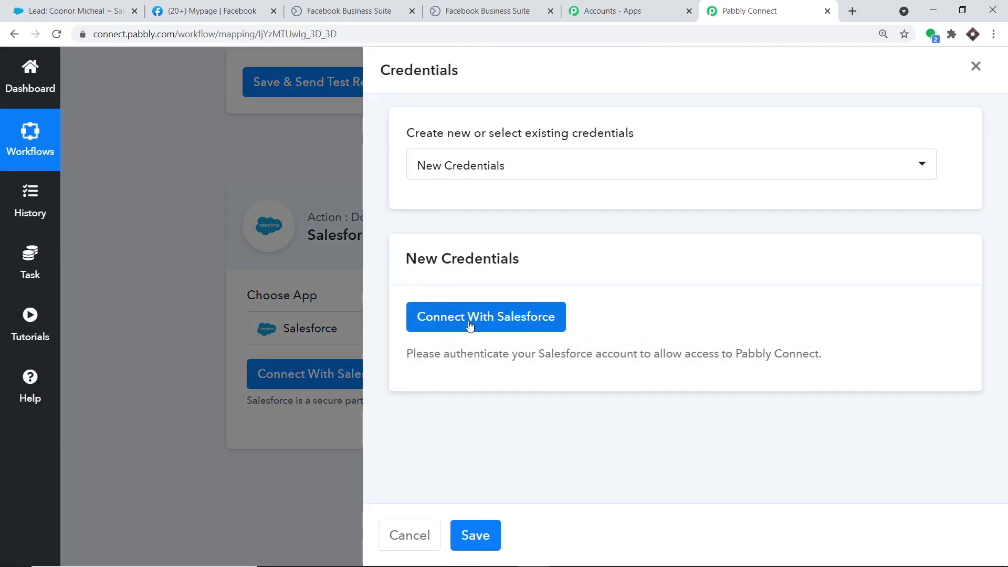
Authorize Pabbly Connect to access the Salesforce account and confirm the successful connection.
left_click(469, 322)
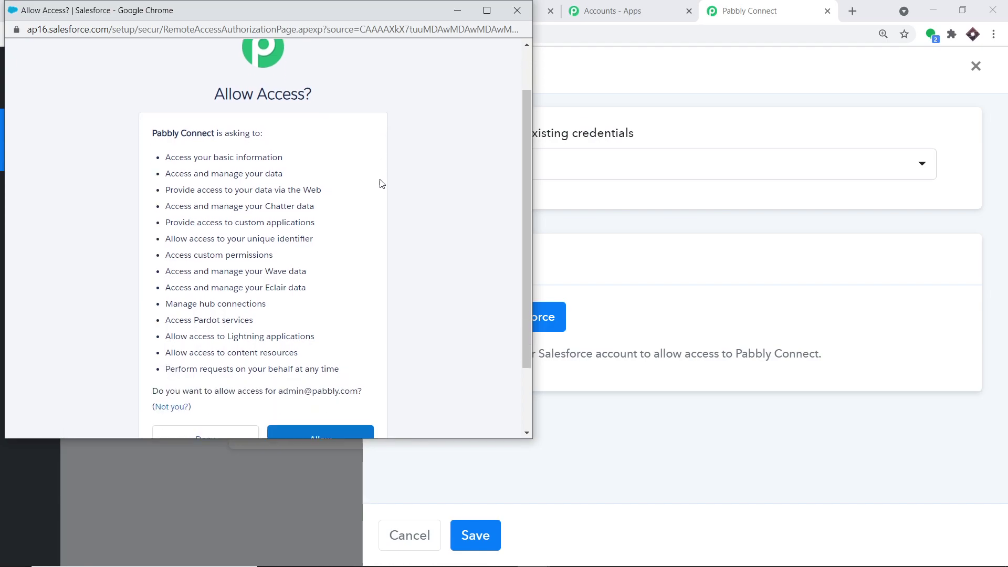
scroll(380, 184, "down", 3)
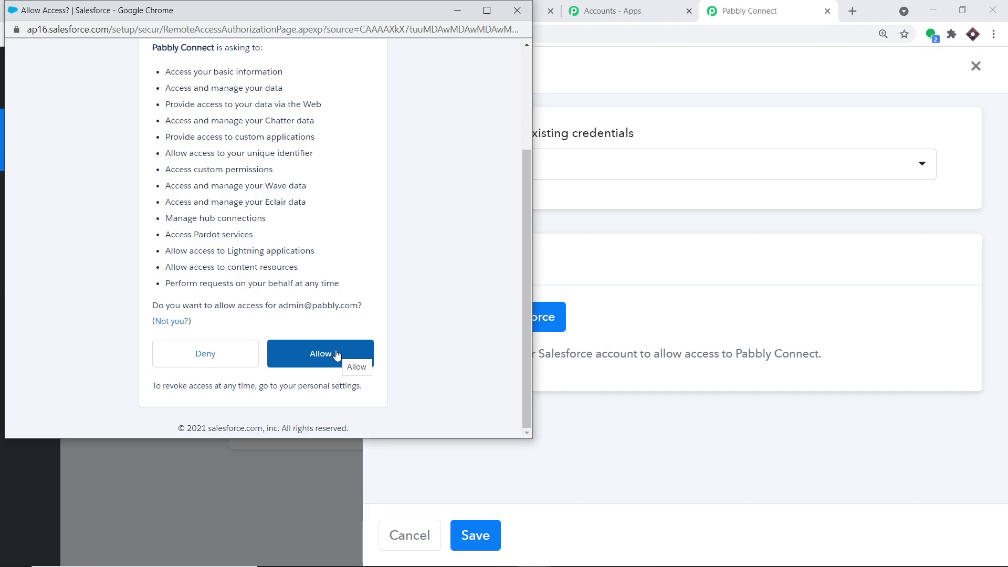
left_click(336, 354)
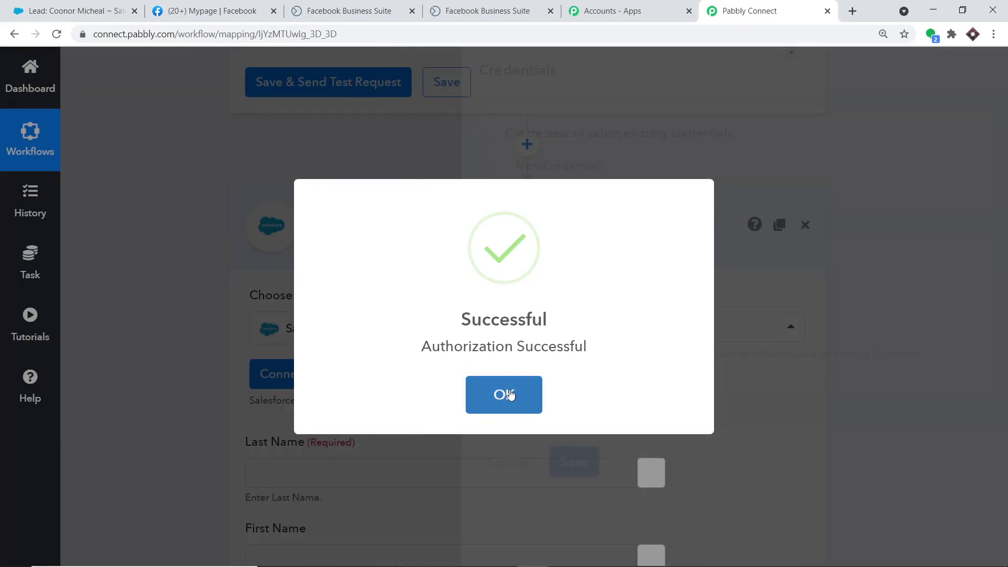
left_click(509, 391)
Map Salesforce Last Name and First Name to the Facebook lead's last_name and first_name.
scroll(698, 232, "down", 10)
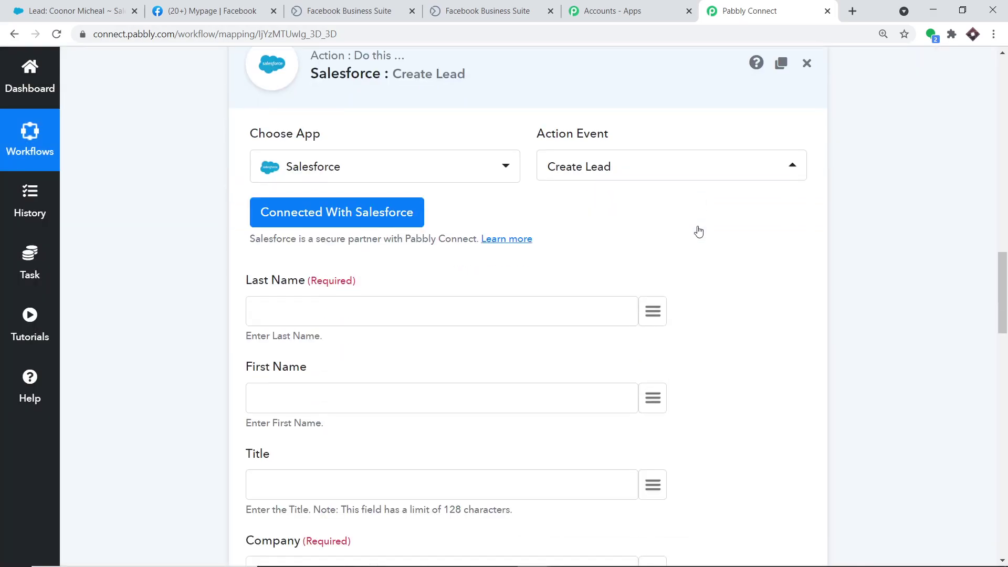
scroll(664, 271, "down", 12)
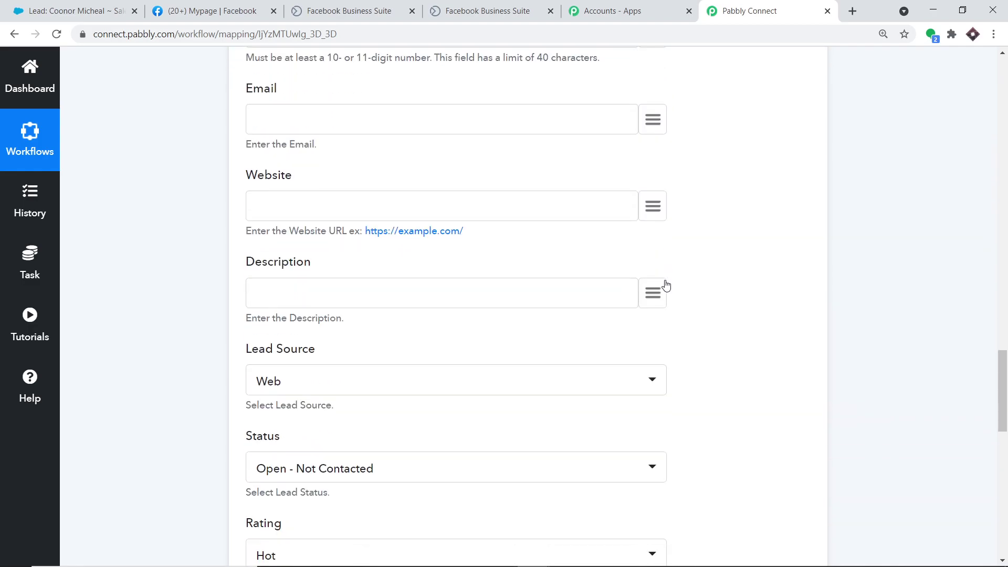
scroll(664, 299, "up", 18)
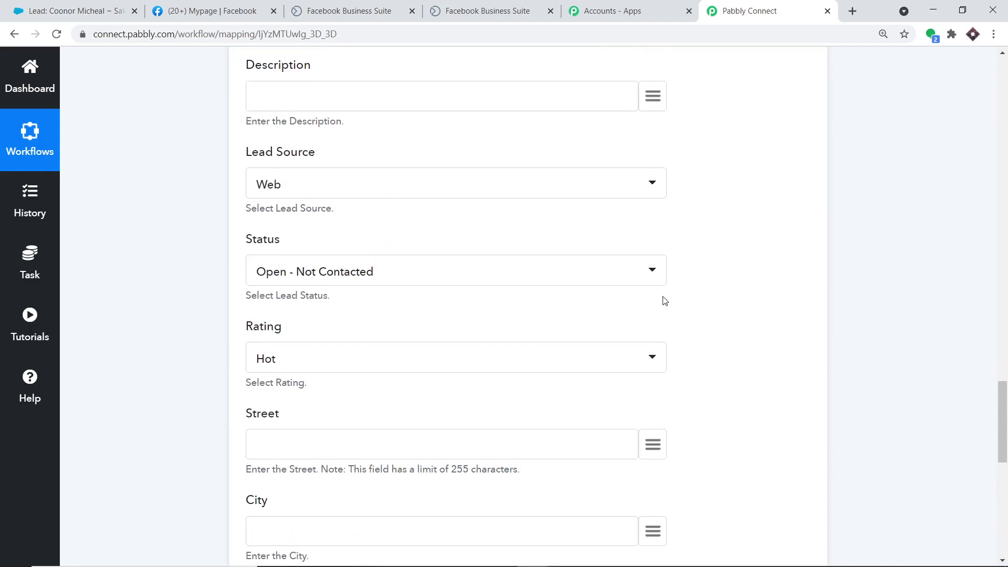
scroll(666, 294, "up", 3)
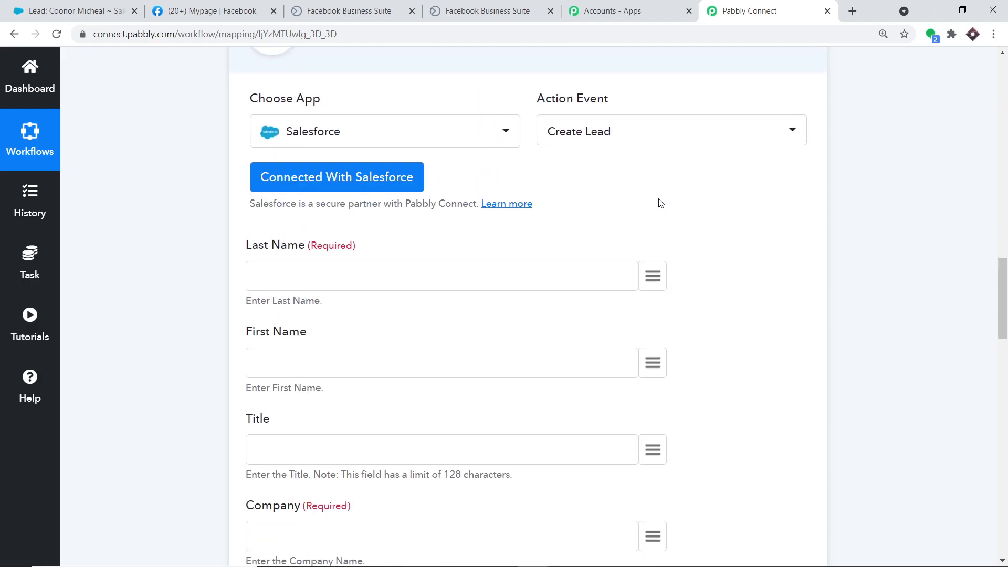
scroll(660, 203, "down", 1)
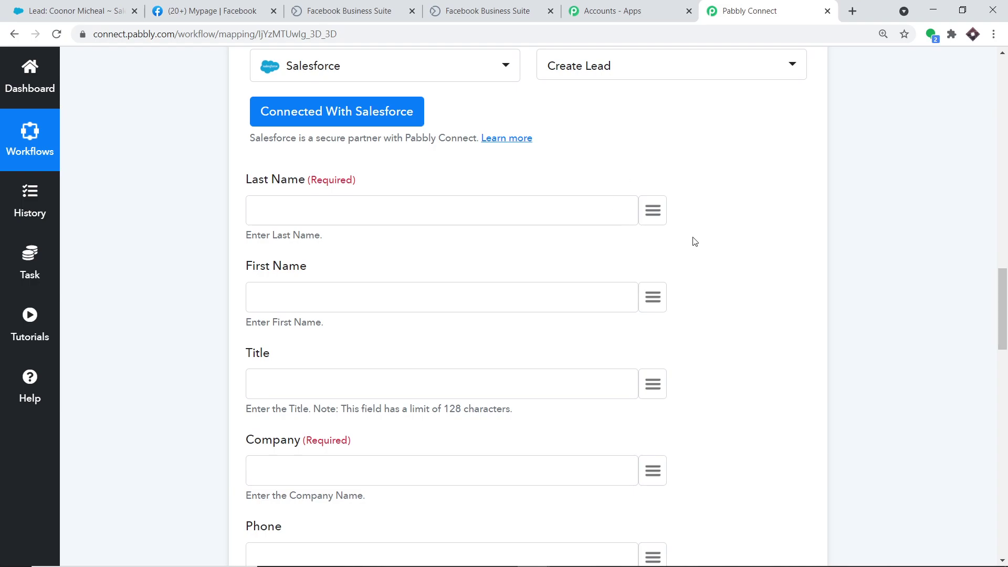
left_click(653, 218)
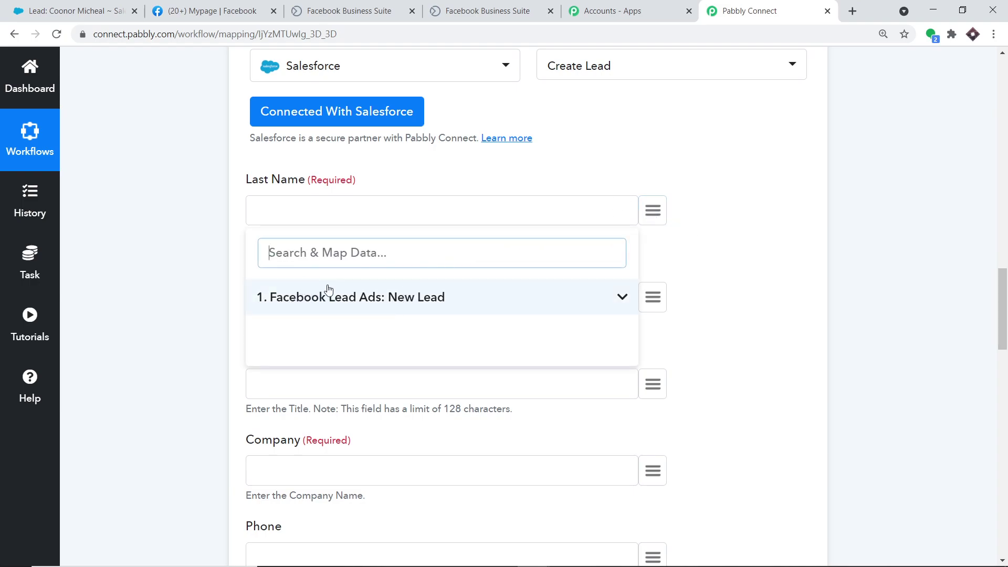
left_click(426, 297)
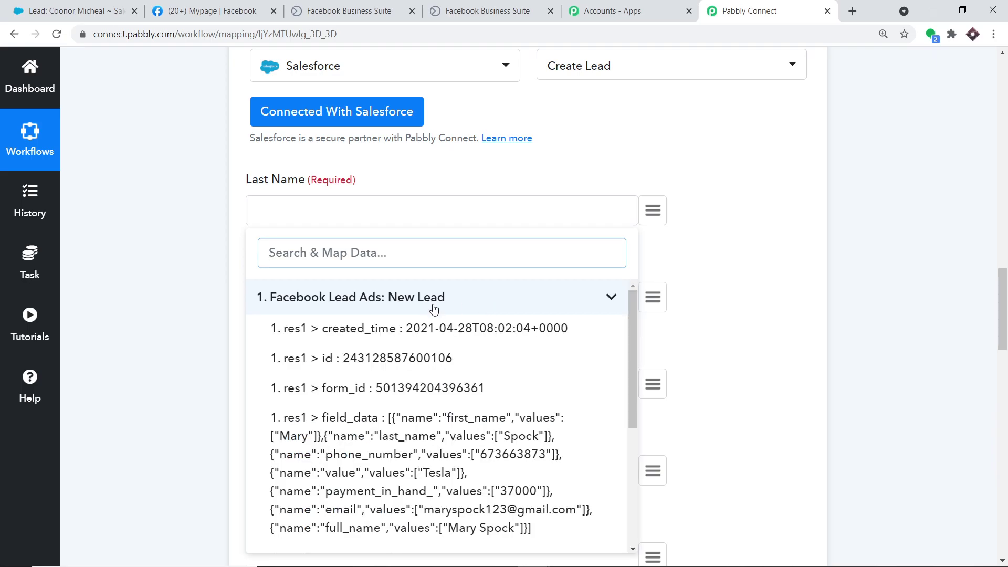
scroll(425, 357, "down", 2)
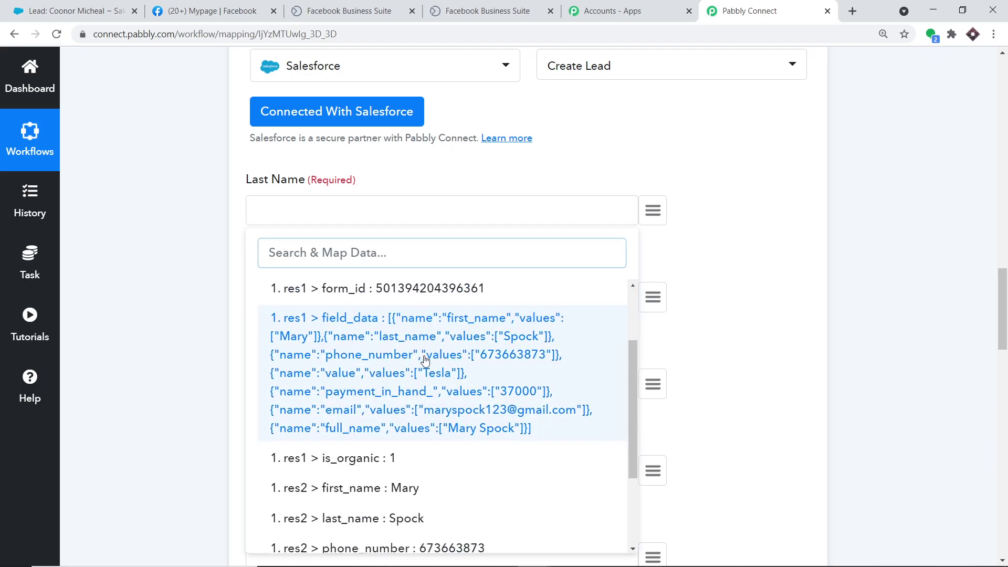
scroll(425, 360, "down", 2)
left_click(405, 420)
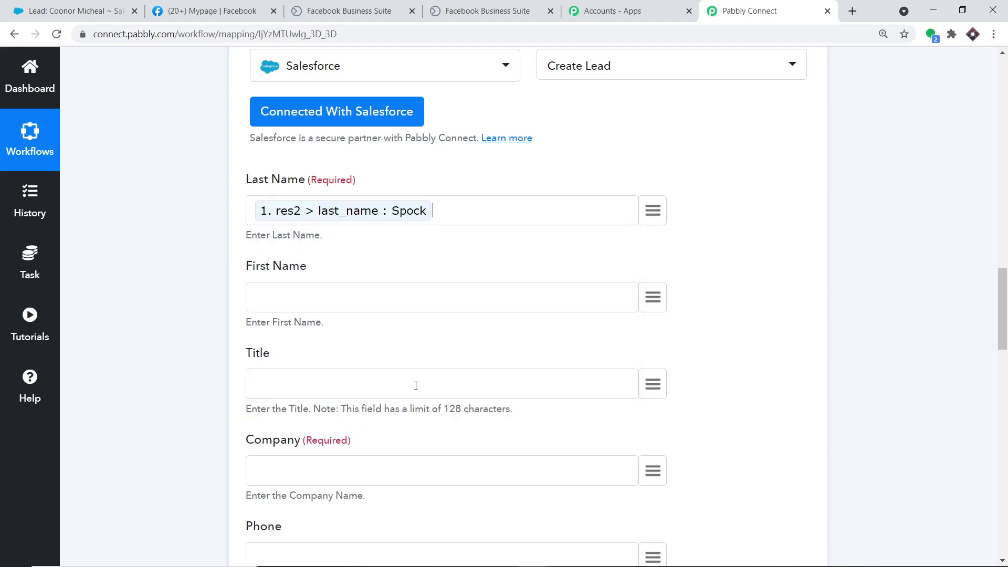
scroll(528, 286, "down", 3)
left_click(653, 168)
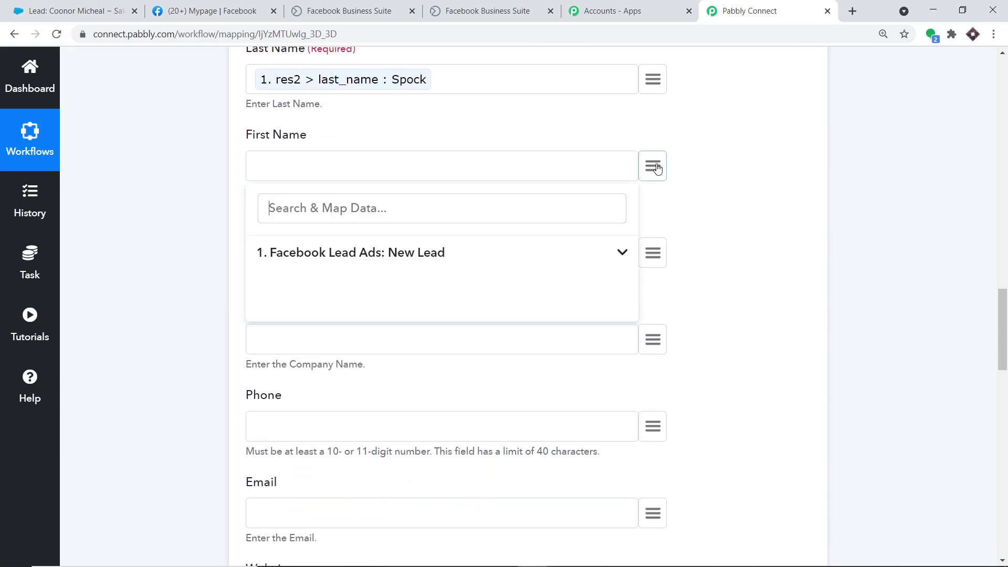
left_click(417, 261)
scroll(461, 331, "down", 4)
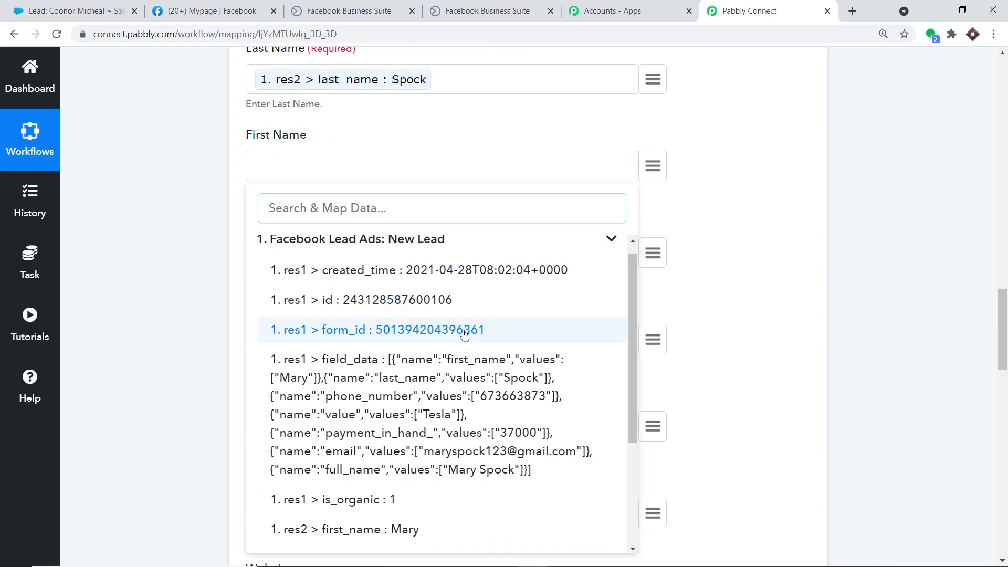
left_click(434, 360)
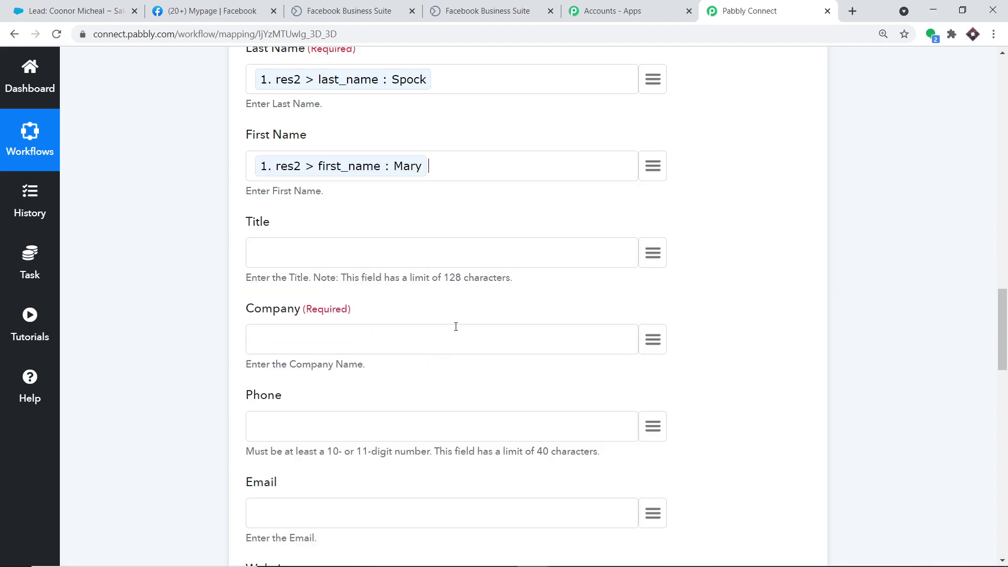
Map Company to the lead's value, Phone to phone_number and Email to email.
scroll(574, 196, "down", 3)
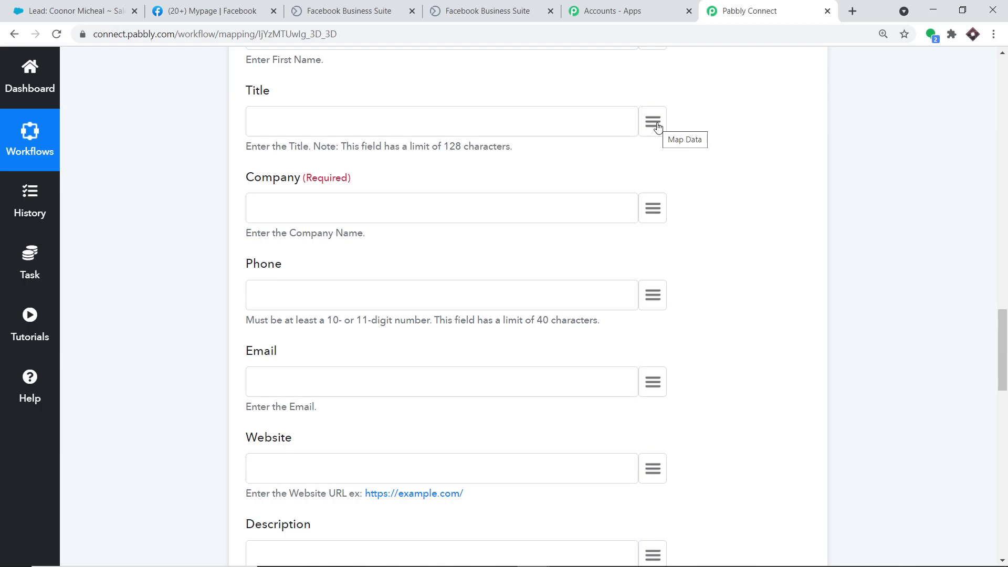
scroll(742, 151, "down", 2)
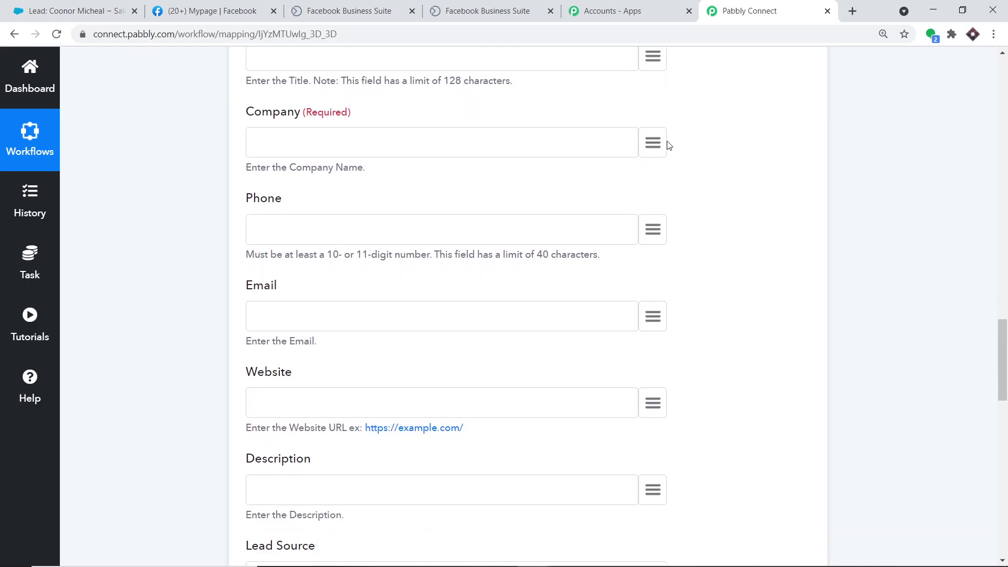
left_click(666, 142)
left_click(452, 228)
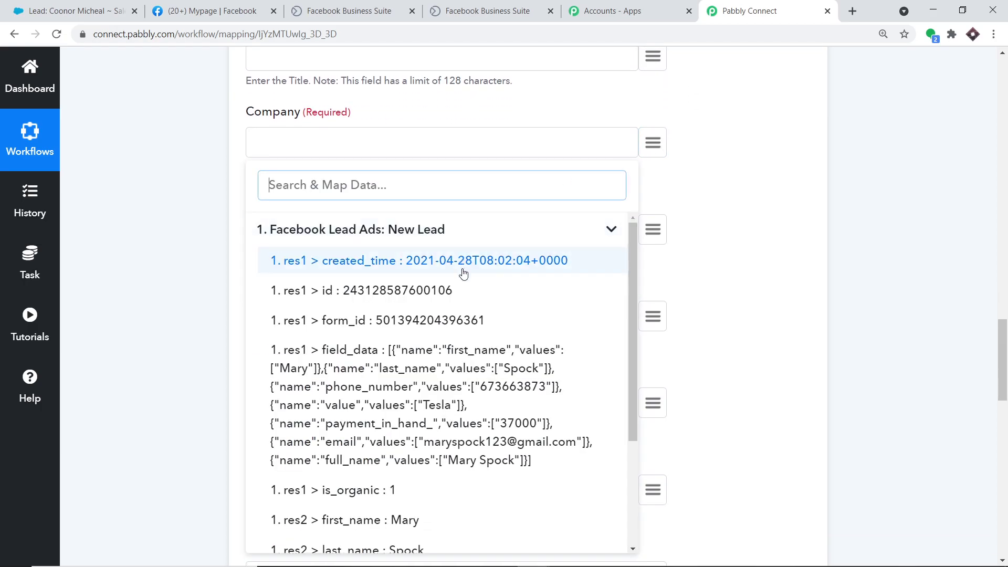
scroll(464, 327, "down", 2)
scroll(464, 326, "down", 2)
left_click(380, 475)
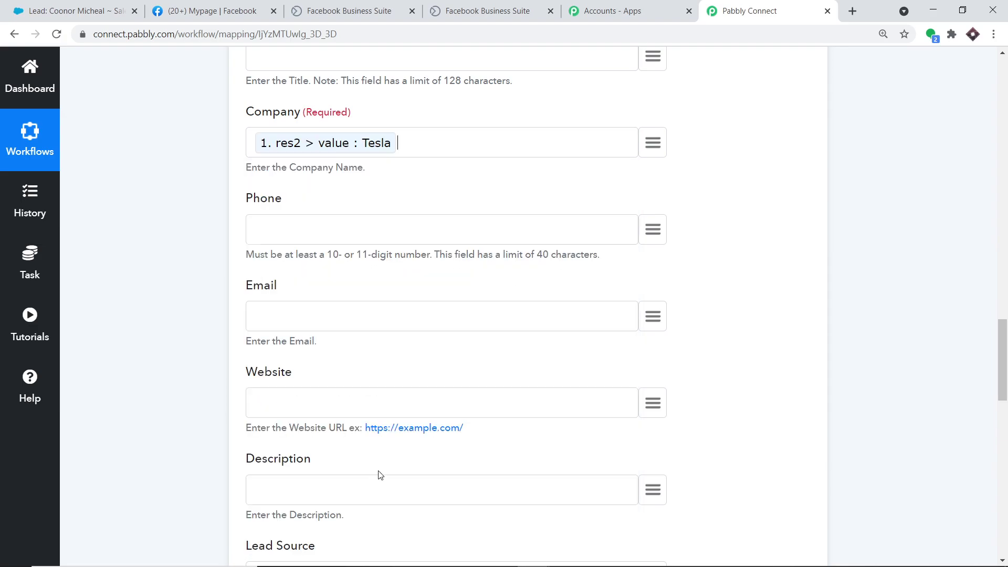
scroll(551, 163, "down", 2)
left_click(662, 173)
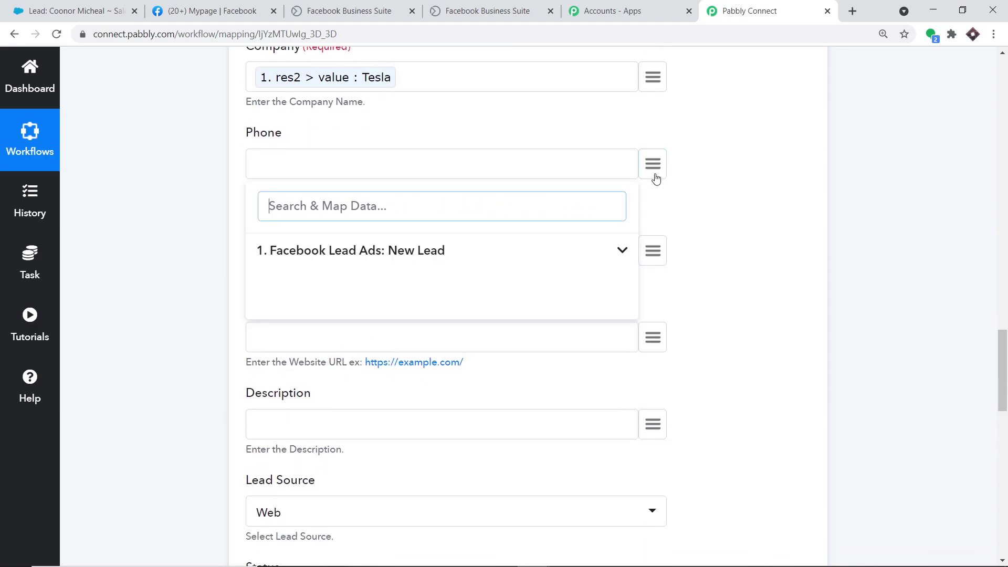
left_click(486, 260)
scroll(456, 353, "down", 3)
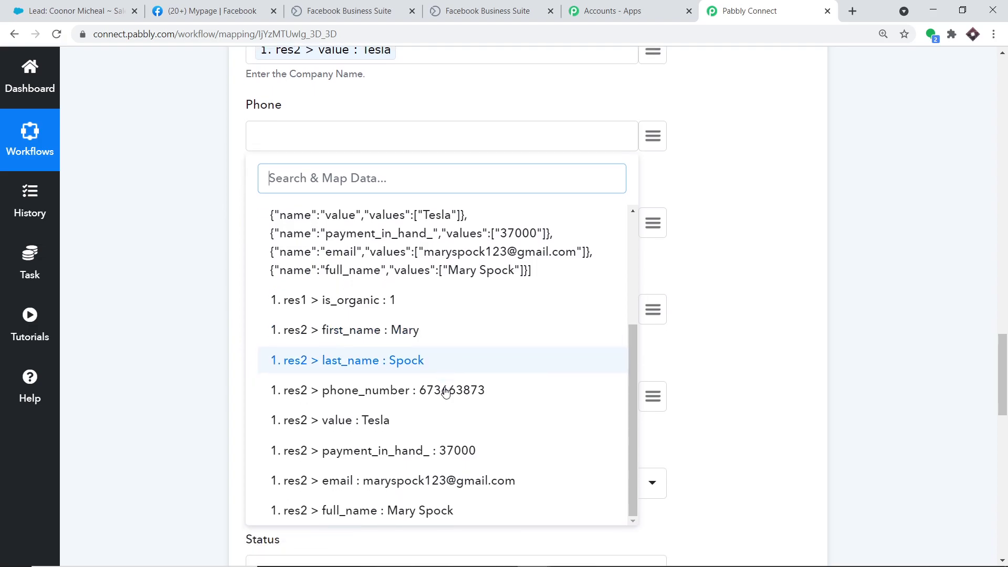
scroll(436, 386, "down", 2)
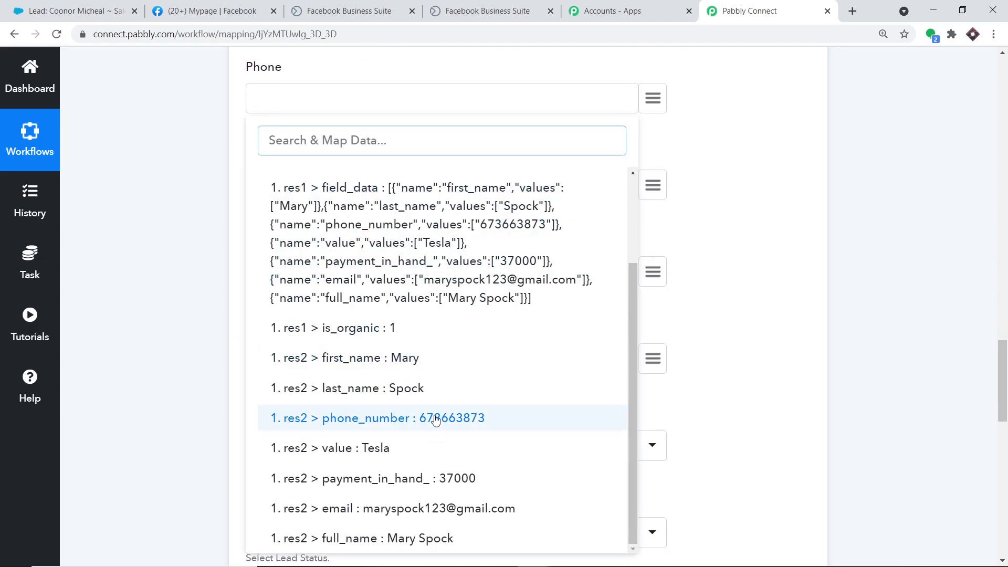
left_click(434, 428)
scroll(494, 247, "down", 2)
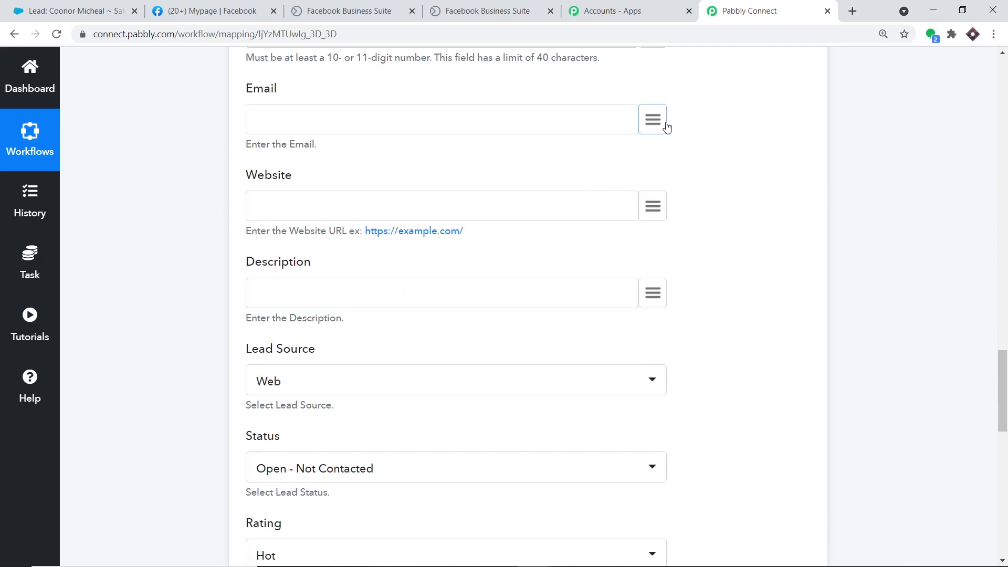
left_click(663, 125)
left_click(468, 210)
scroll(500, 417, "down", 3)
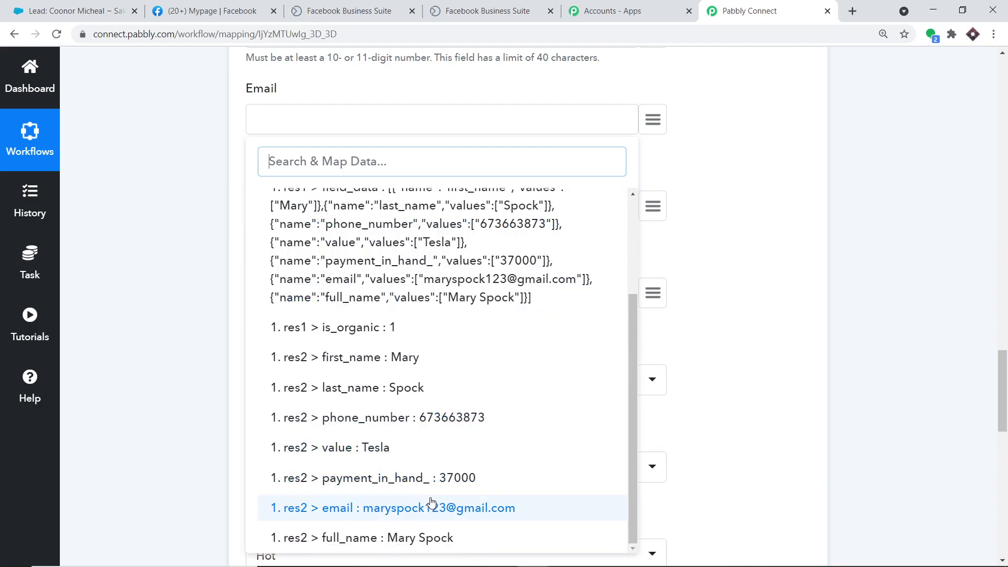
left_click(428, 509)
scroll(632, 223, "up", 9)
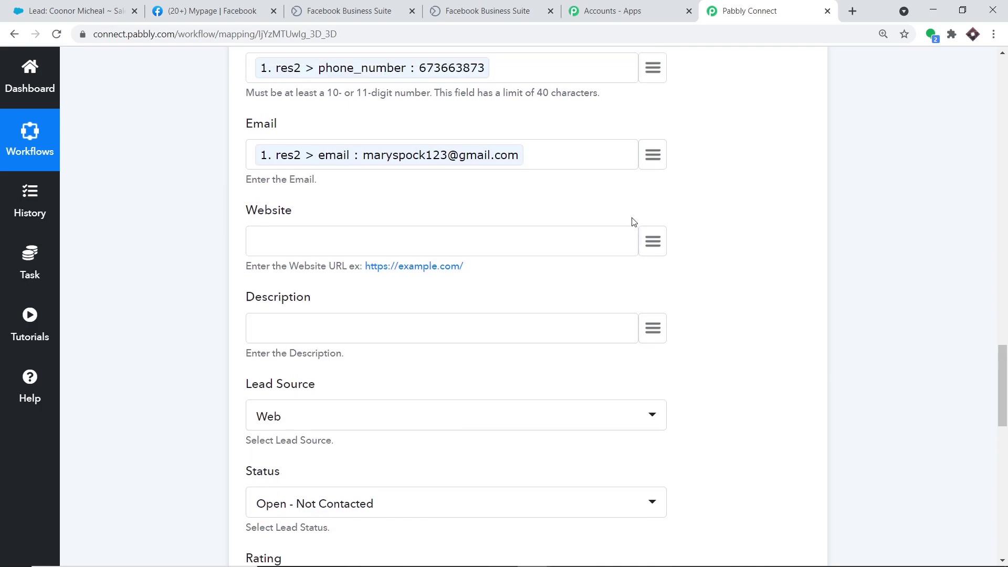
scroll(540, 279, "up", 1)
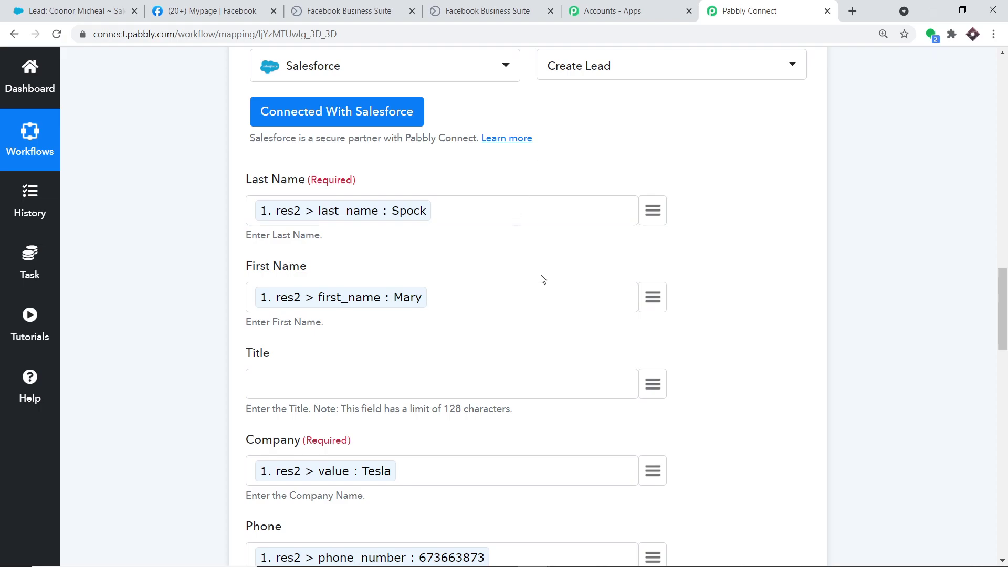
scroll(527, 317, "down", 7)
Save the Salesforce Create Lead step and send a test request, getting a new lead id.
scroll(565, 288, "down", 14)
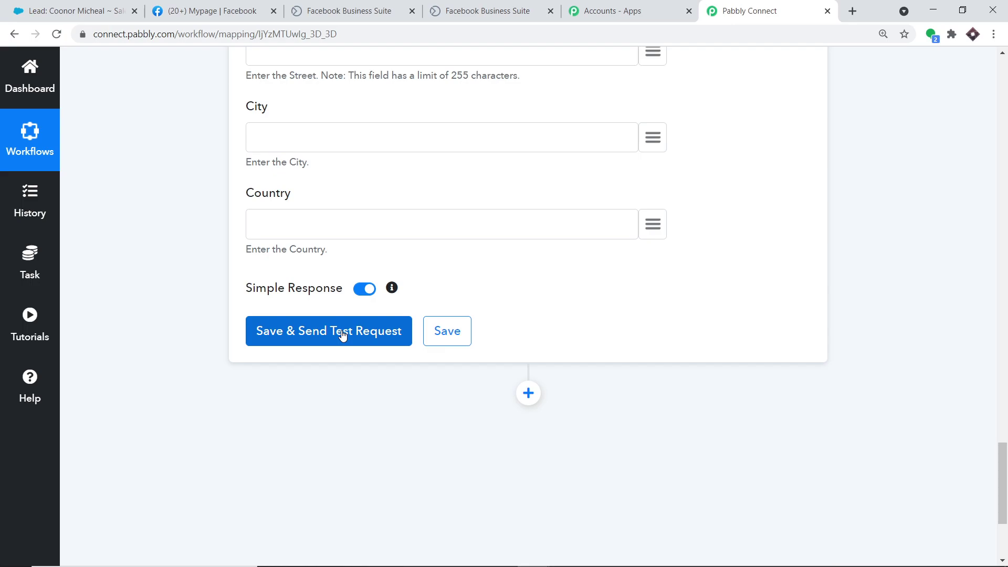
left_click(342, 334)
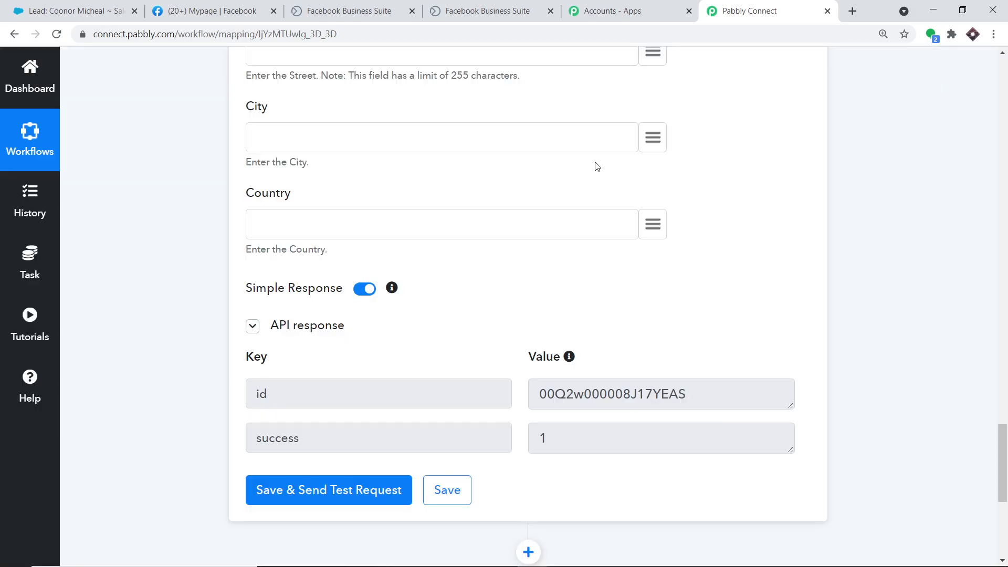
Confirm the new Tesla test lead tops Salesforce's Recent Leads, then return to Pabbly Connect.
left_click(90, 7)
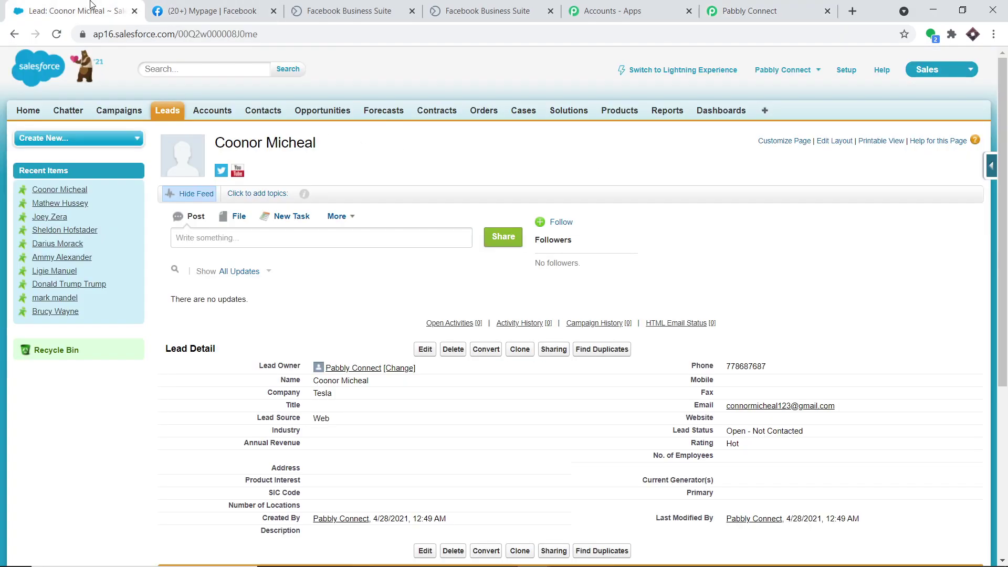
left_click(167, 114)
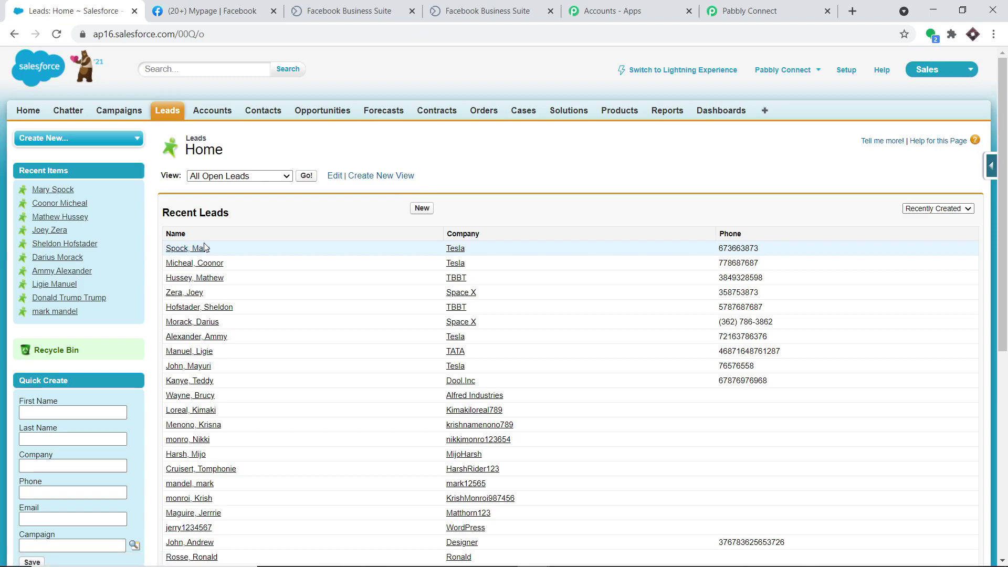
left_click(176, 251)
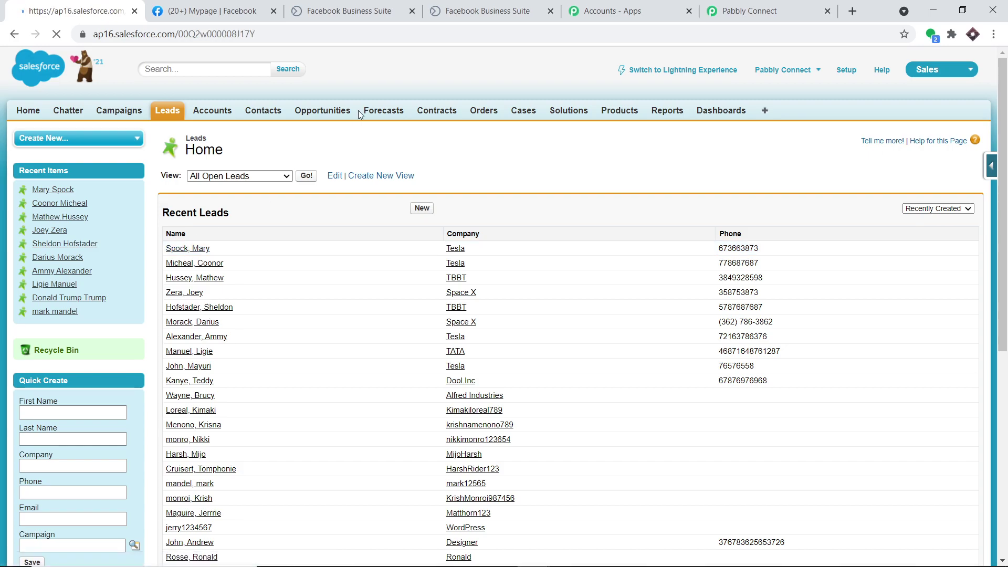
left_click(753, 6)
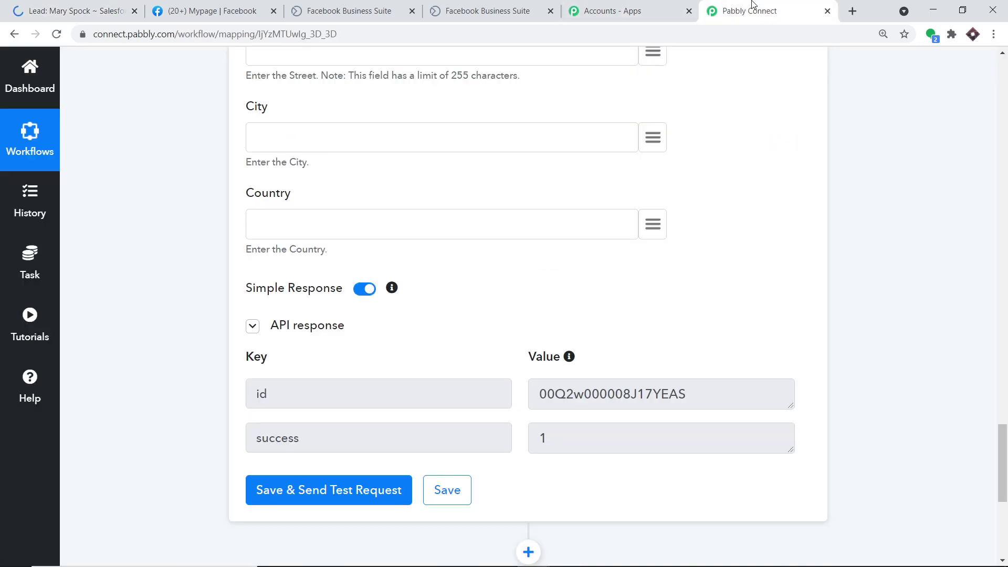
Collapse the Salesforce Create Lead action and the Facebook Lead Ads New Lead trigger.
left_click_drag(1002, 456, 1005, 236)
left_click(434, 304)
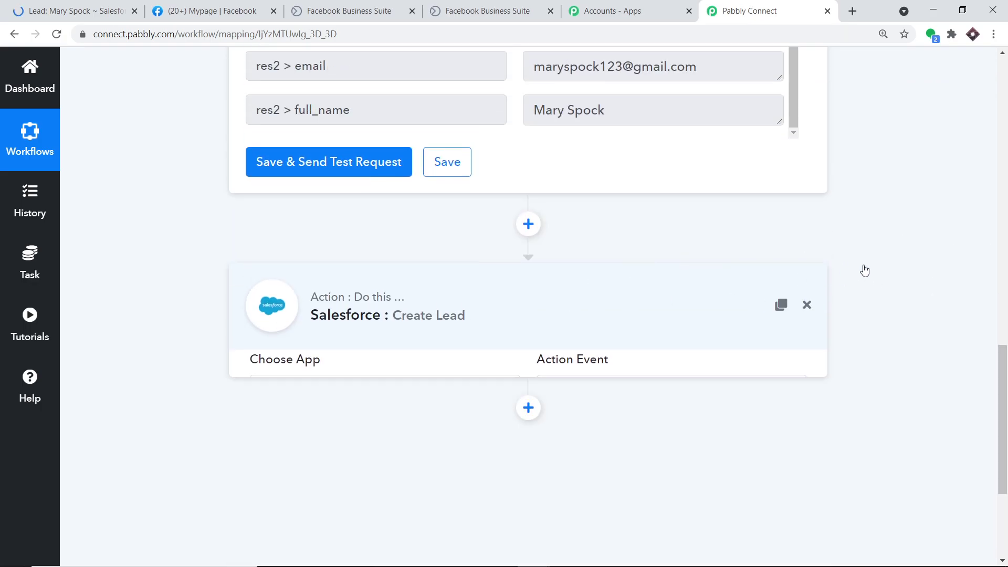
left_click(1005, 250)
scroll(557, 191, "up", 10)
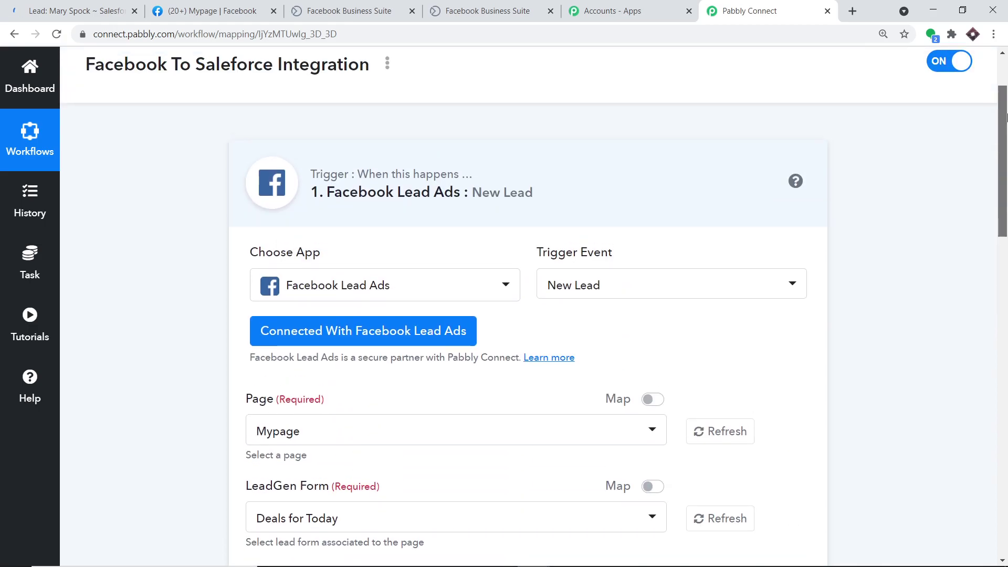
left_click(523, 213)
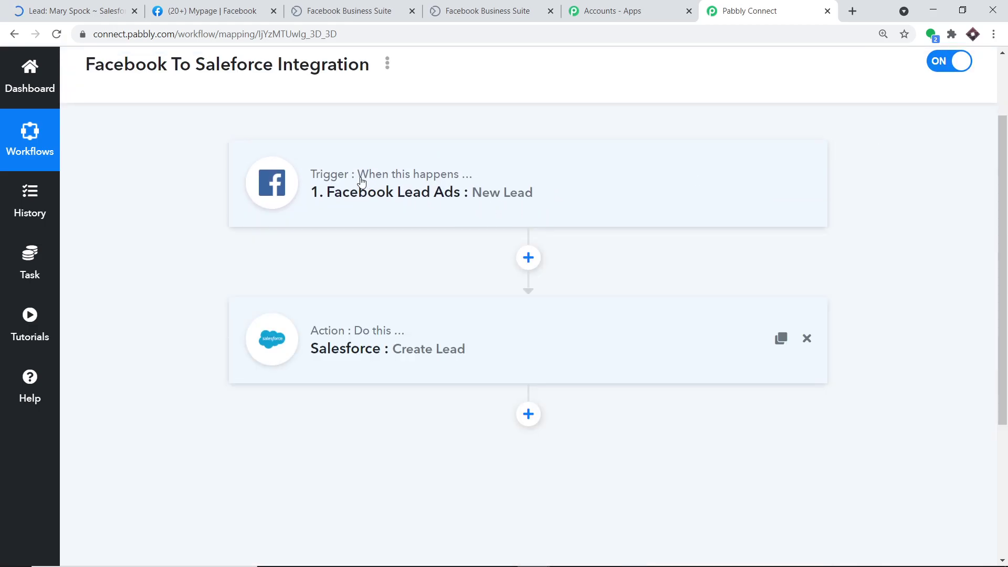